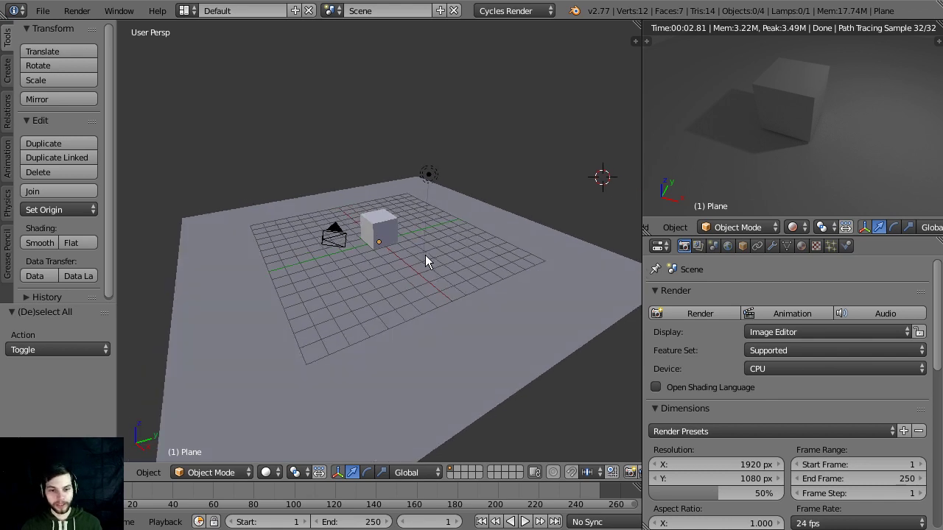
# Place the 3D cursor in the empty space above the plane and add a Point lamp there, lowered along Z
pyautogui.rightClick(442, 156)
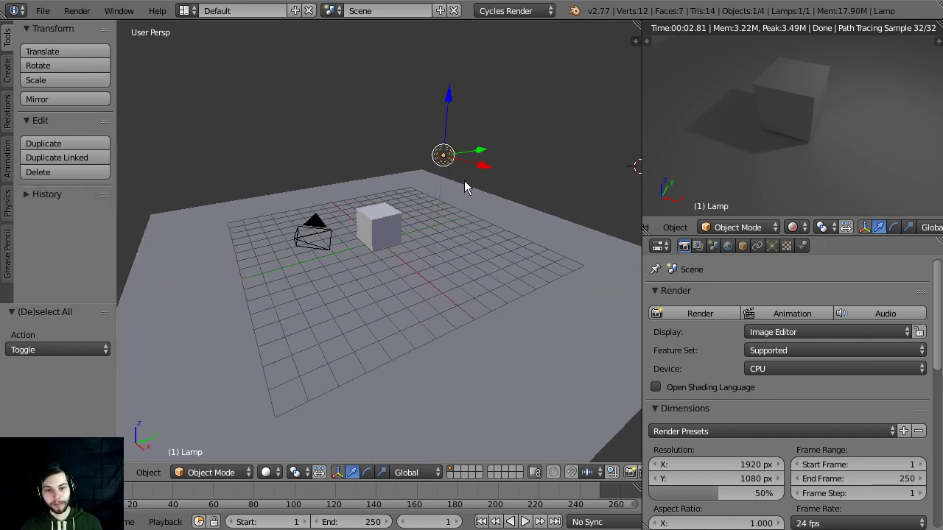
pyautogui.click(324, 123)
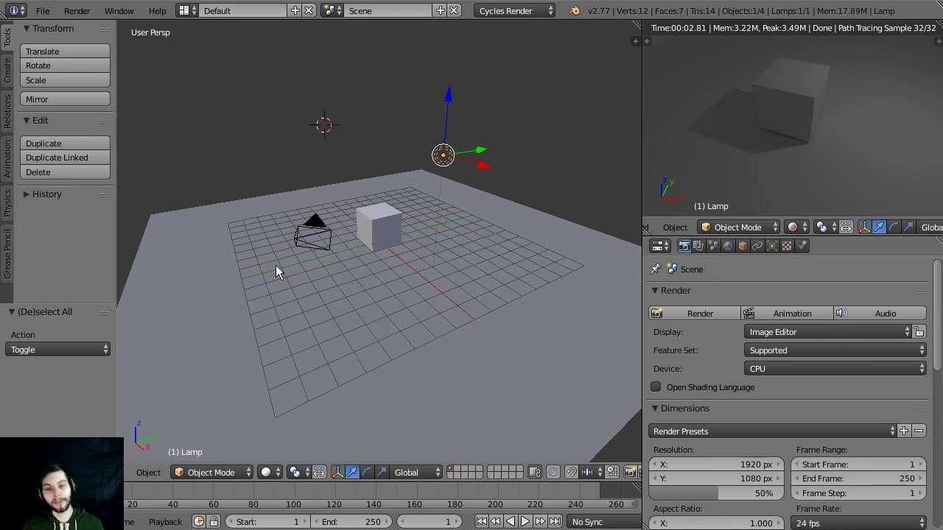
pyautogui.hotkey('shift', 'a')
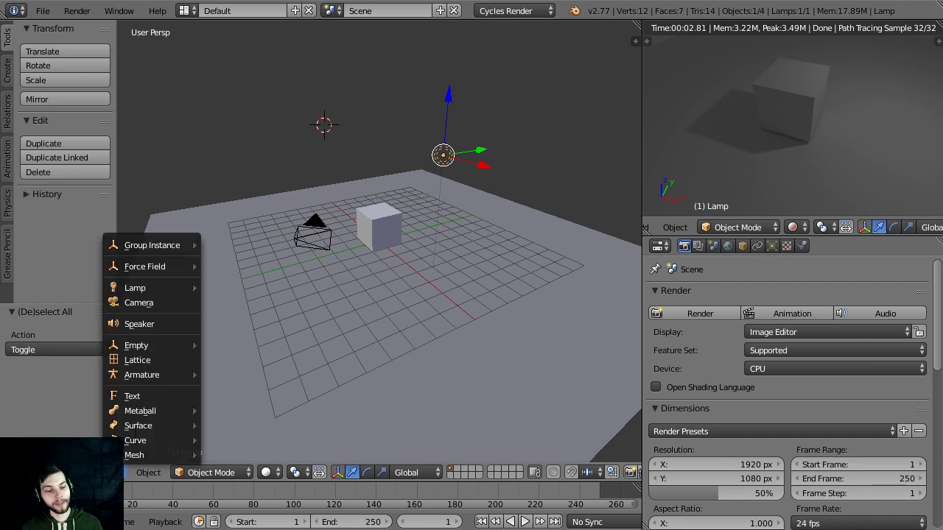
pyautogui.moveTo(148, 291)
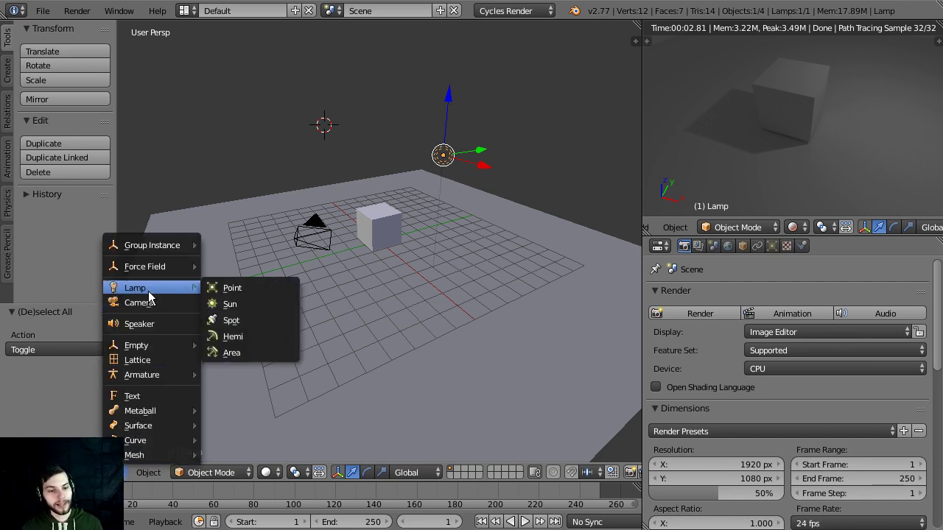
pyautogui.click(254, 287)
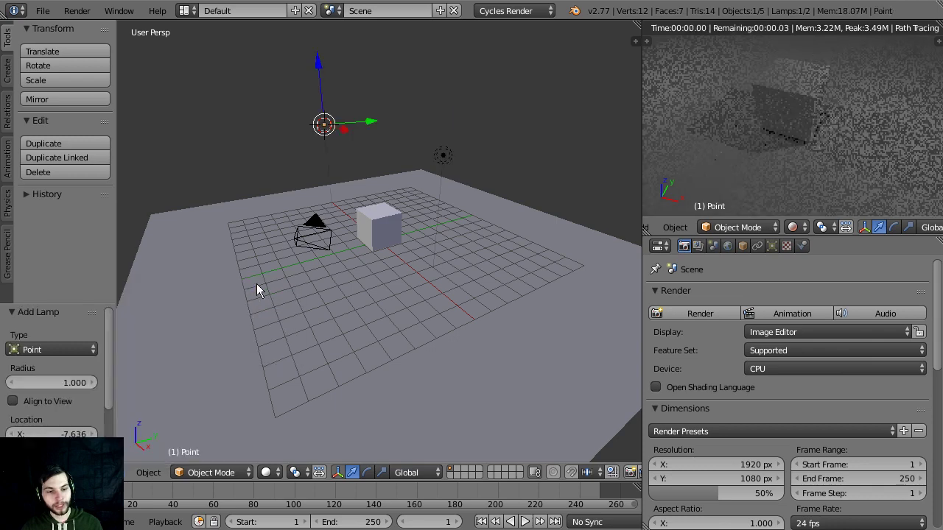
pyautogui.moveTo(319, 66); pyautogui.dragTo(322, 105)
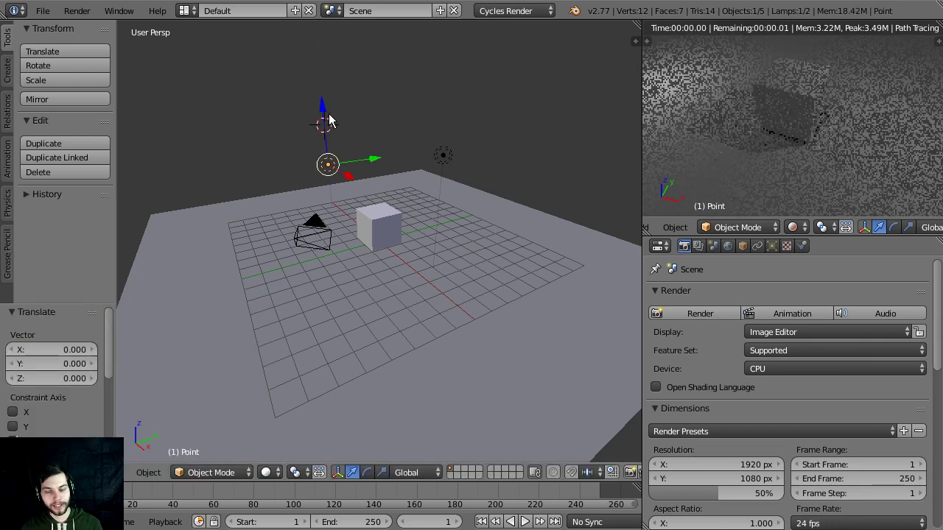
# Add a Hemi lamp at the 3D cursor and move it along the X axis toward the original lamp
pyautogui.click(7, 72)
pyautogui.scroll(-6, 46, 184)
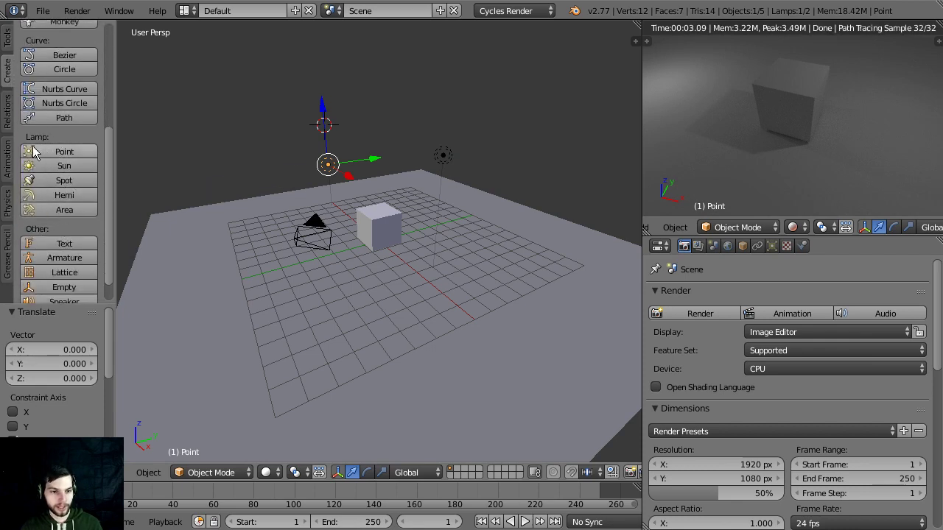
pyautogui.click(56, 195)
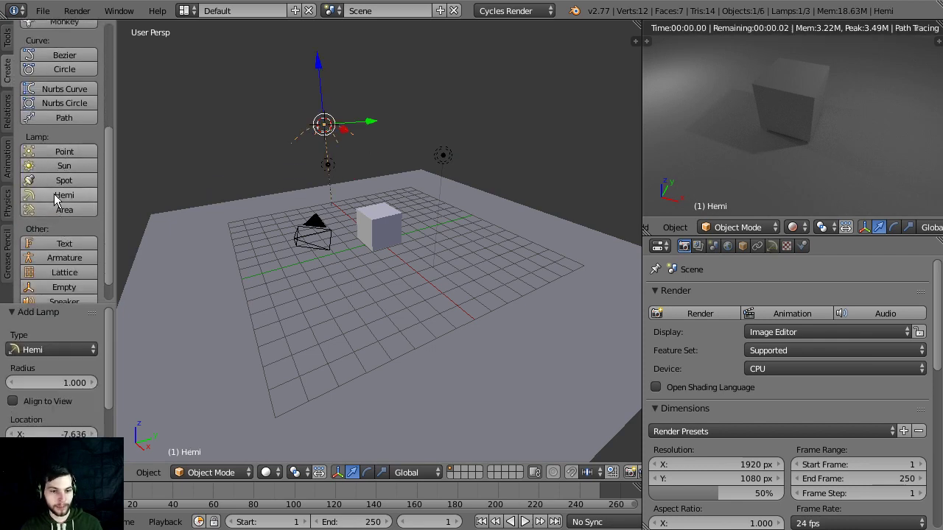
pyautogui.press('g')
pyautogui.press('y')
pyautogui.click(442, 128)
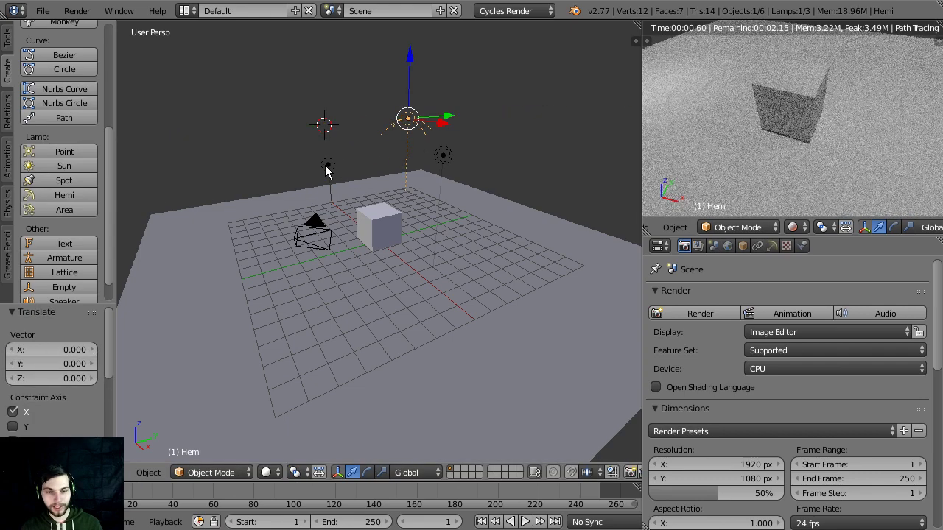
# Delete the added Hemi and Point lamps, keeping the original lamp
pyautogui.keyDown('shift'); pyautogui.rightClick(328, 166); pyautogui.keyUp('shift')
pyautogui.press('Delete')
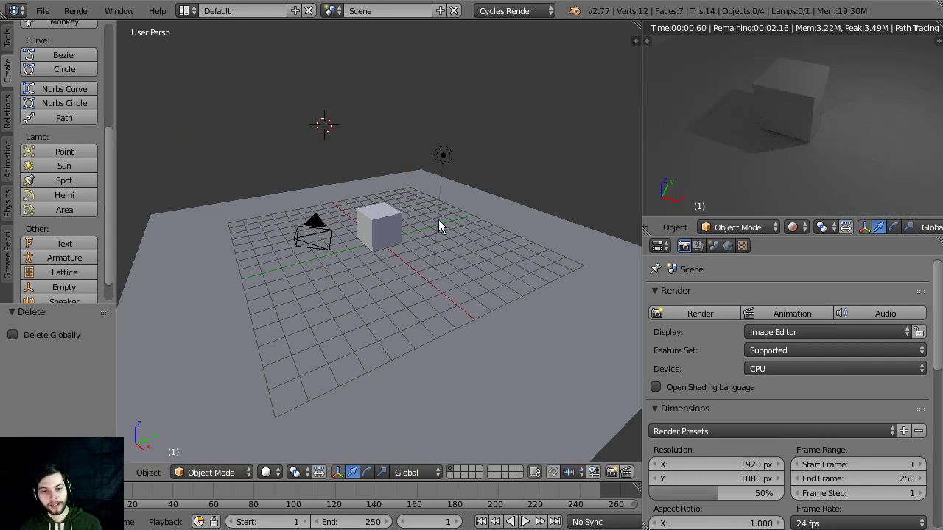
pyautogui.moveTo(438, 219); pyautogui.dragTo(530, 303, button='middle')
pyautogui.scroll(-1, 529, 296)
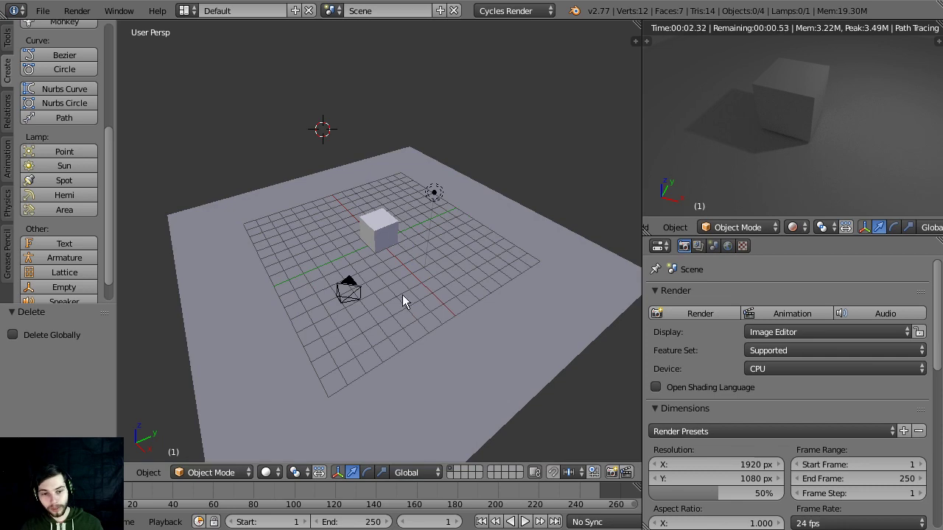
pyautogui.rightClick(508, 321)
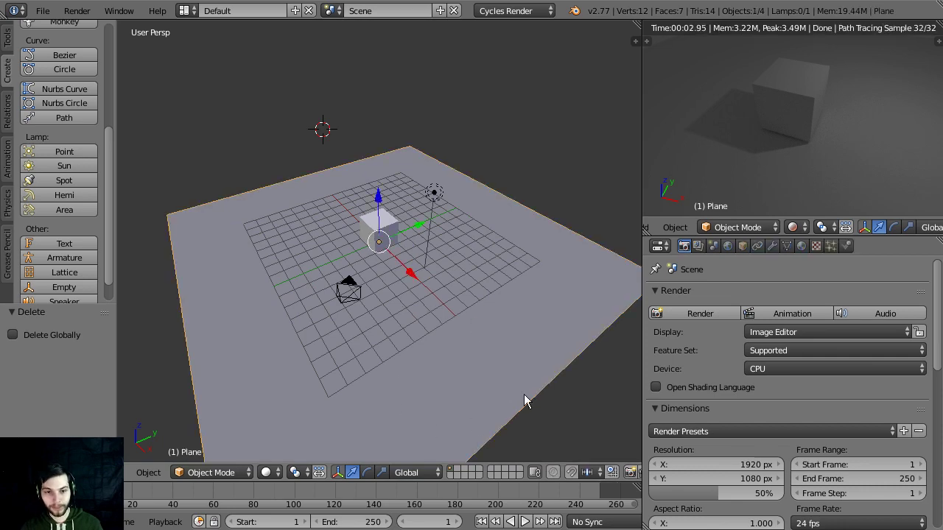
pyautogui.moveTo(315, 277); pyautogui.dragTo(370, 280, button='middle')
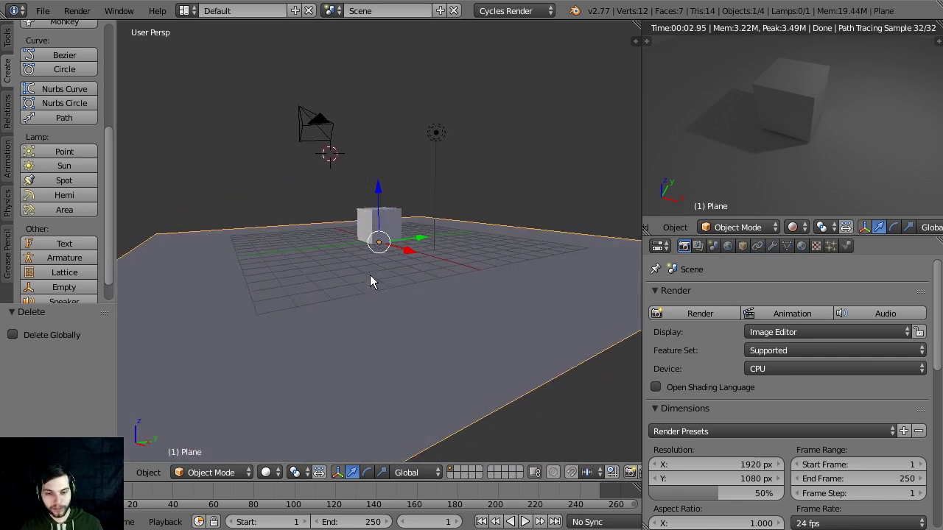
pyautogui.moveTo(358, 192); pyautogui.dragTo(395, 297, button='middle')
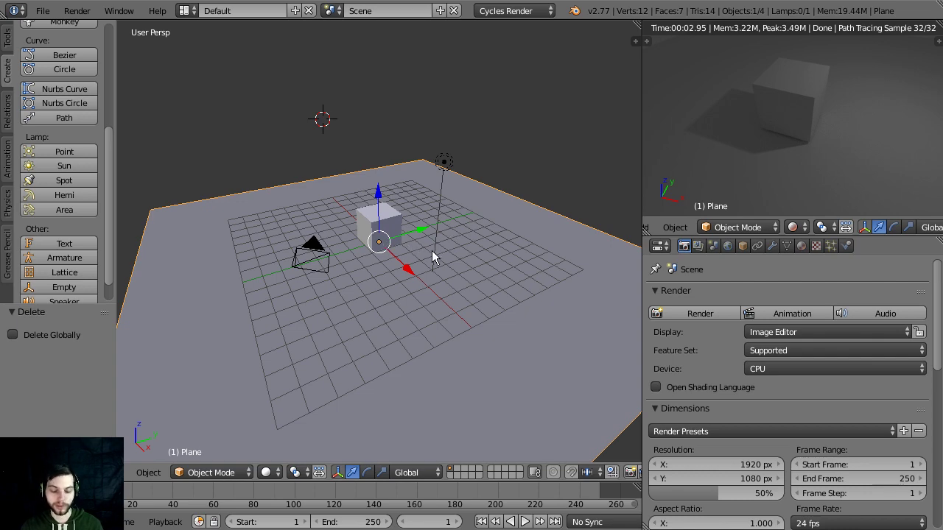
pyautogui.press('a')
# Select the remaining lamp and lower it about 3.448 units along Z, with the rendered preview framing the whole cube and its surroundings
pyautogui.scroll(3, 430, 253)
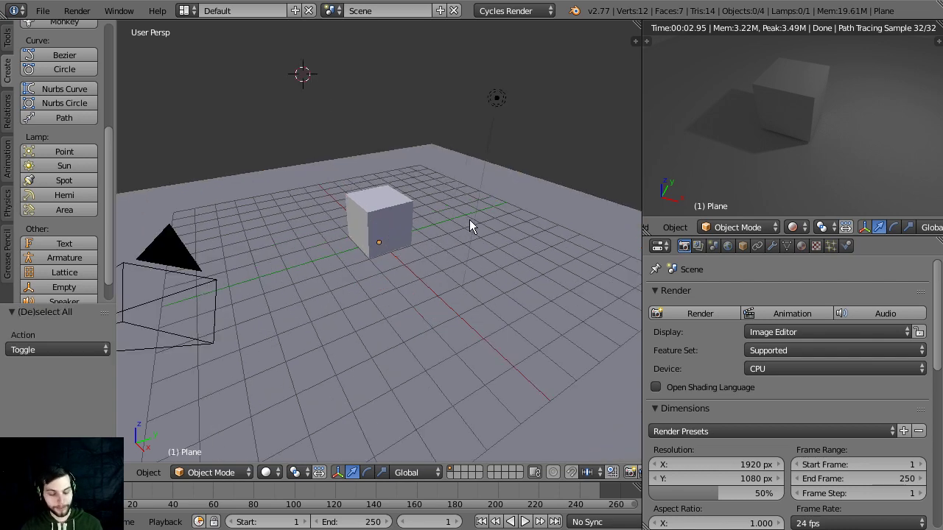
pyautogui.moveTo(469, 220); pyautogui.dragTo(475, 258, button='middle')
pyautogui.rightClick(505, 156)
pyautogui.moveTo(509, 162); pyautogui.dragTo(506, 190, button='middle')
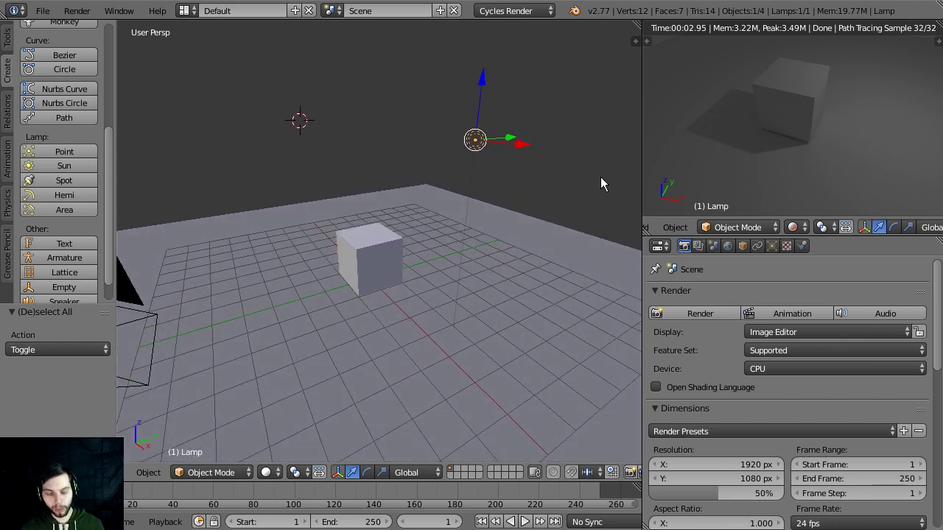
pyautogui.press('a')
pyautogui.rightClick(470, 148)
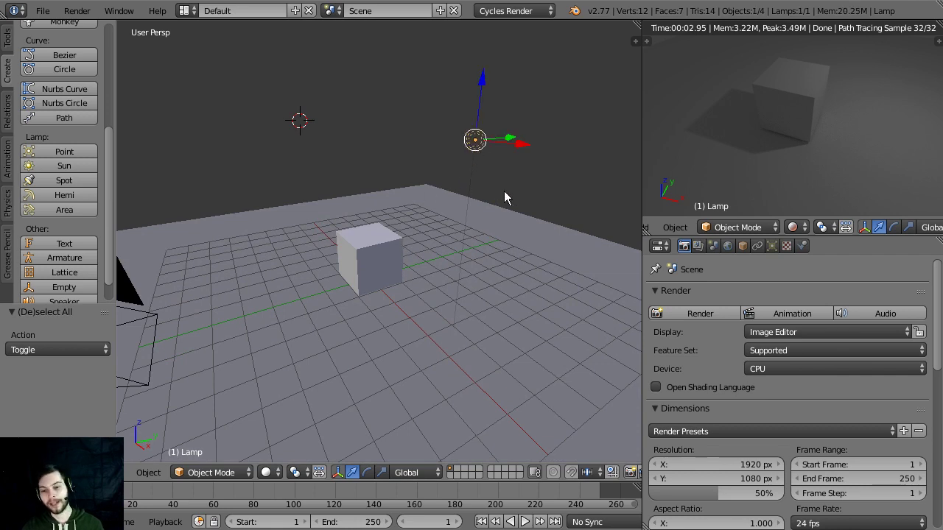
pyautogui.moveTo(504, 190)
pyautogui.mouseDown(button='middle')
pyautogui.moveTo(494, 170)
pyautogui.moveTo(510, 183)
pyautogui.mouseUp(button='middle')
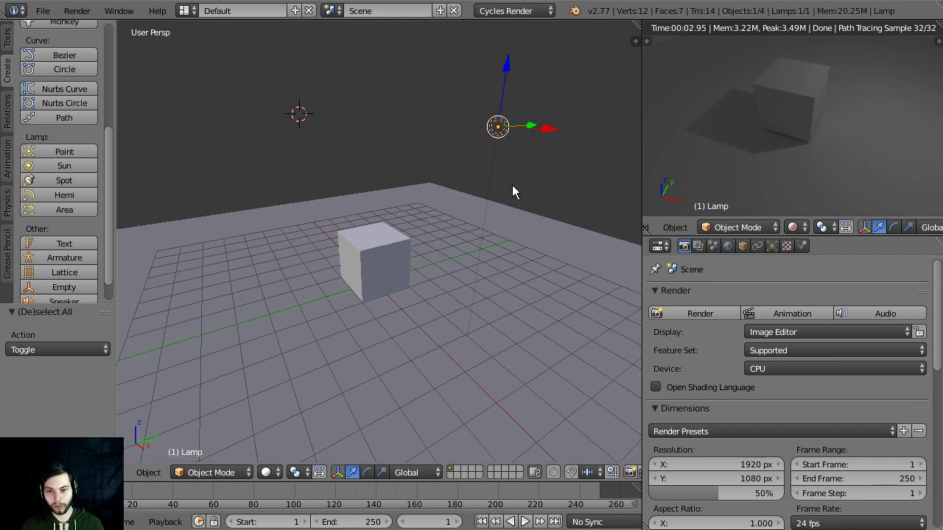
pyautogui.scroll(-5, 715, 142)
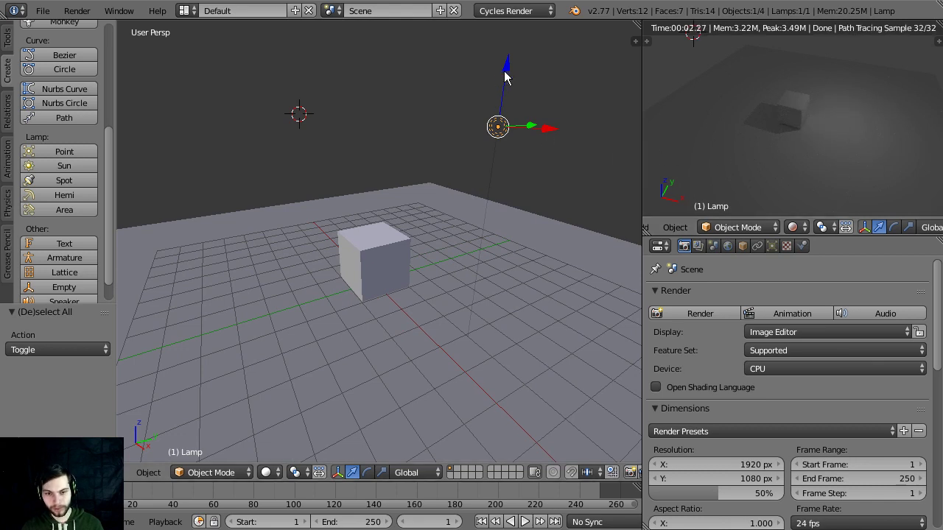
pyautogui.press('g')
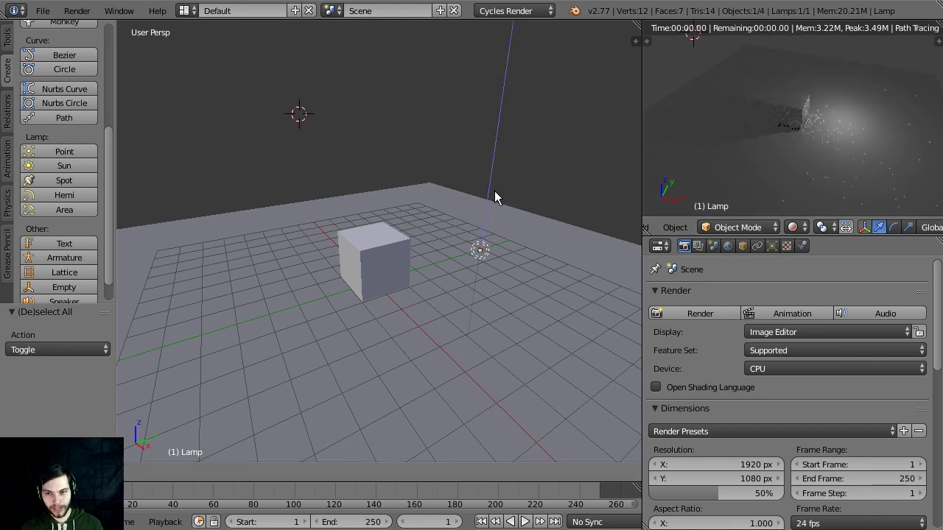
pyautogui.click(492, 208)
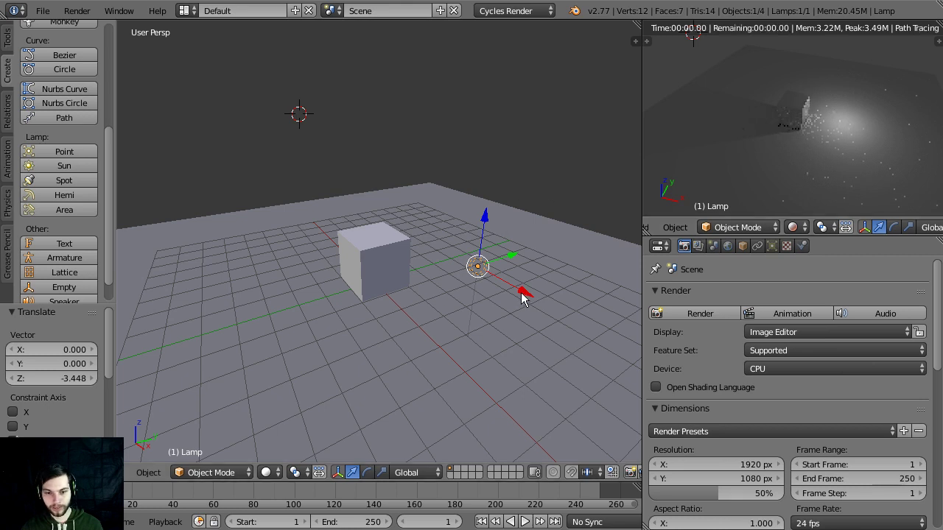
# Move the lamp past the cube in the negative X and negative Y directions
pyautogui.moveTo(524, 292); pyautogui.dragTo(466, 271)
pyautogui.moveTo(464, 230); pyautogui.dragTo(392, 213)
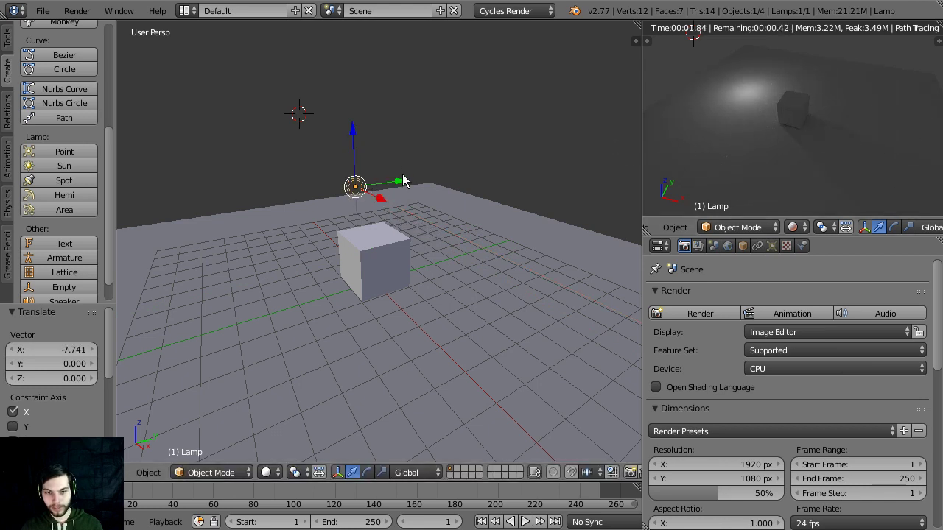
pyautogui.moveTo(401, 180); pyautogui.dragTo(290, 195)
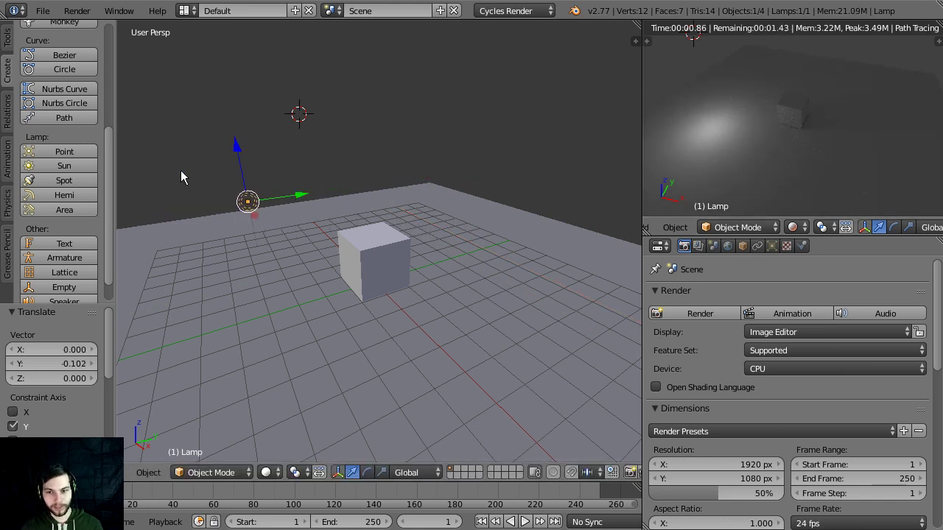
# Bring the lamp back along positive Y and positive X to the opposite side of the cube, finishing with about 1.627 units along X
pyautogui.moveTo(246, 218); pyautogui.dragTo(425, 272, button='middle')
pyautogui.moveTo(425, 271); pyautogui.dragTo(456, 225)
pyautogui.moveTo(471, 273); pyautogui.dragTo(510, 269)
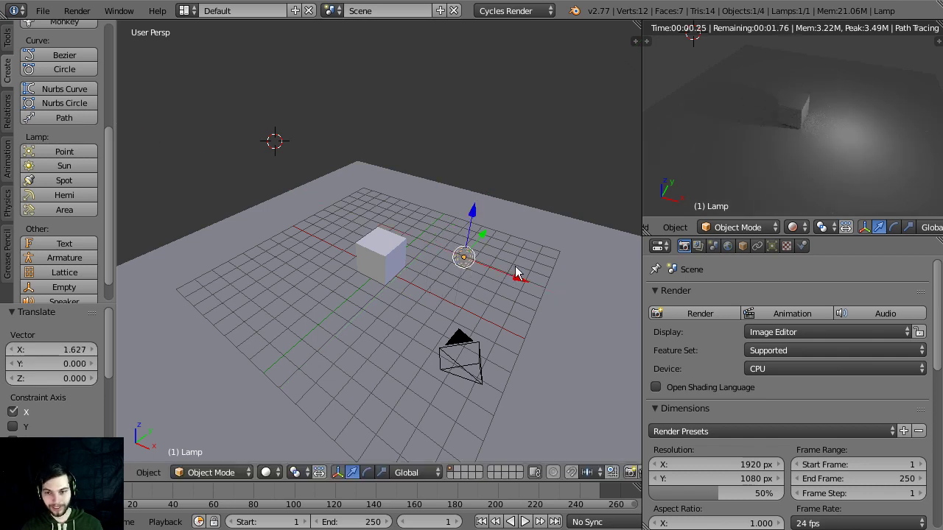
# Raise the lamp along Z by about 0.443 and another 0.587 units, shifting it slightly along positive Y in between
pyautogui.moveTo(483, 213); pyautogui.dragTo(468, 200)
pyautogui.moveTo(520, 297); pyautogui.dragTo(459, 305, button='middle')
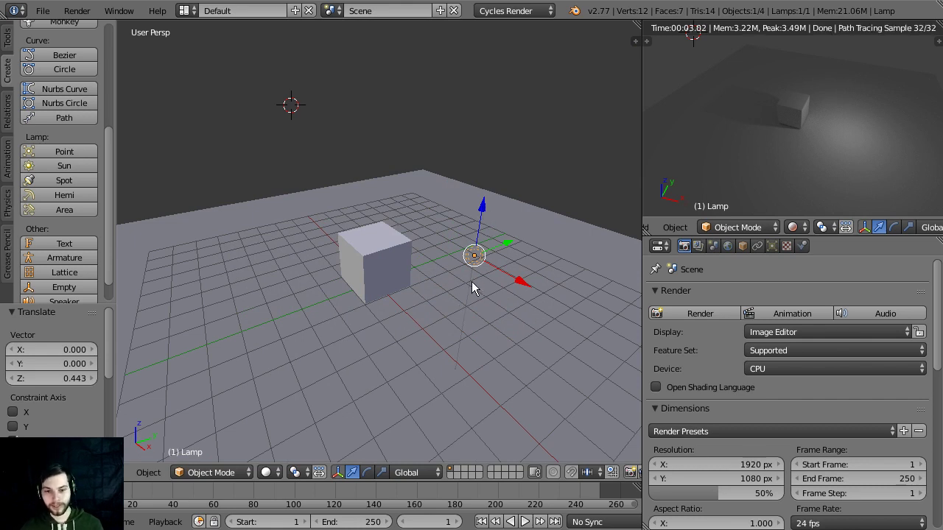
pyautogui.moveTo(506, 243); pyautogui.dragTo(532, 246)
pyautogui.moveTo(505, 204); pyautogui.dragTo(517, 191)
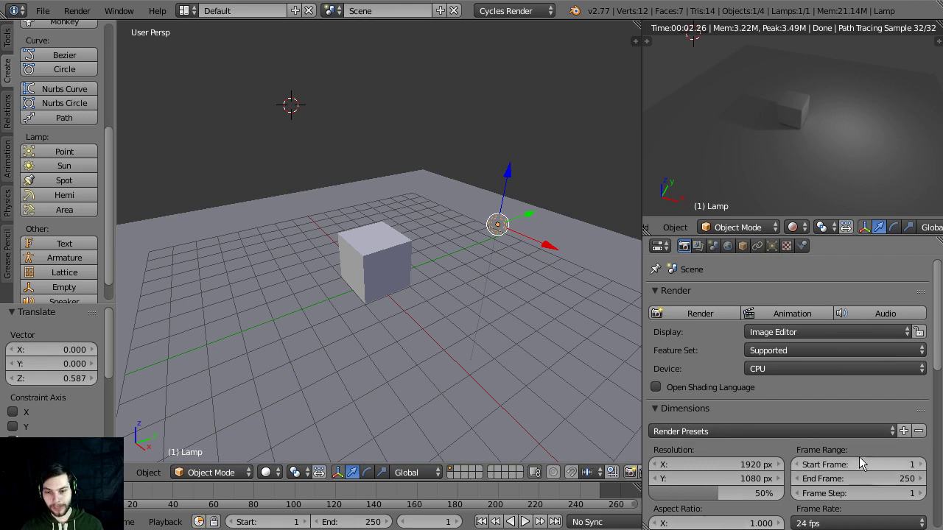
# Open the selected lamp's data settings and expand its preview
pyautogui.click(773, 248)
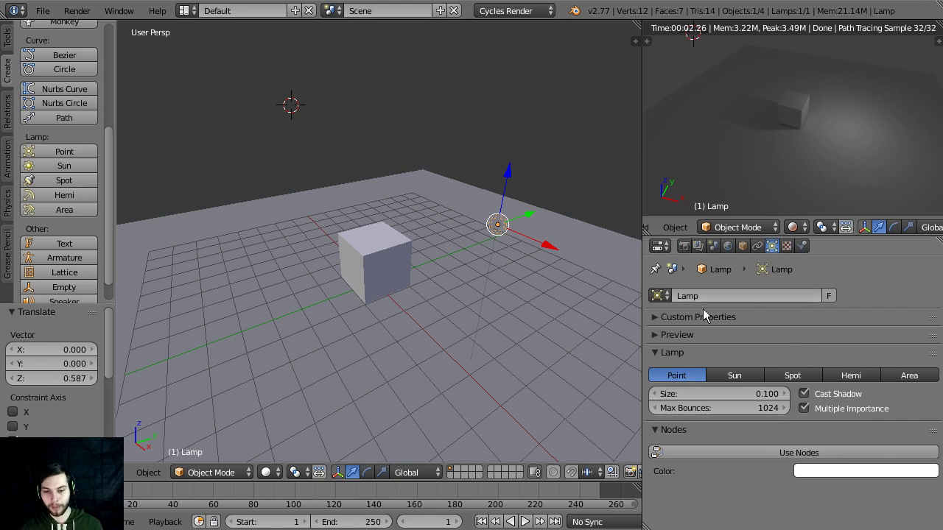
pyautogui.click(654, 336)
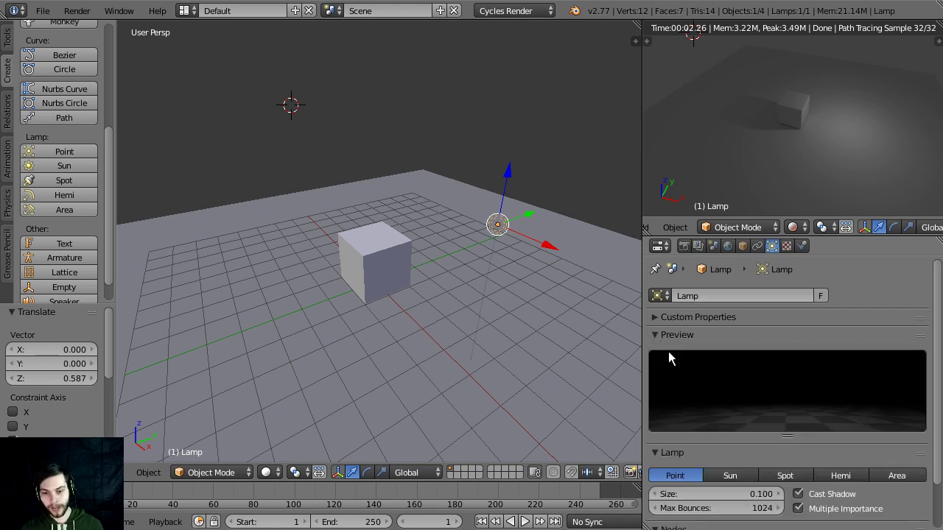
pyautogui.scroll(-1, 810, 378)
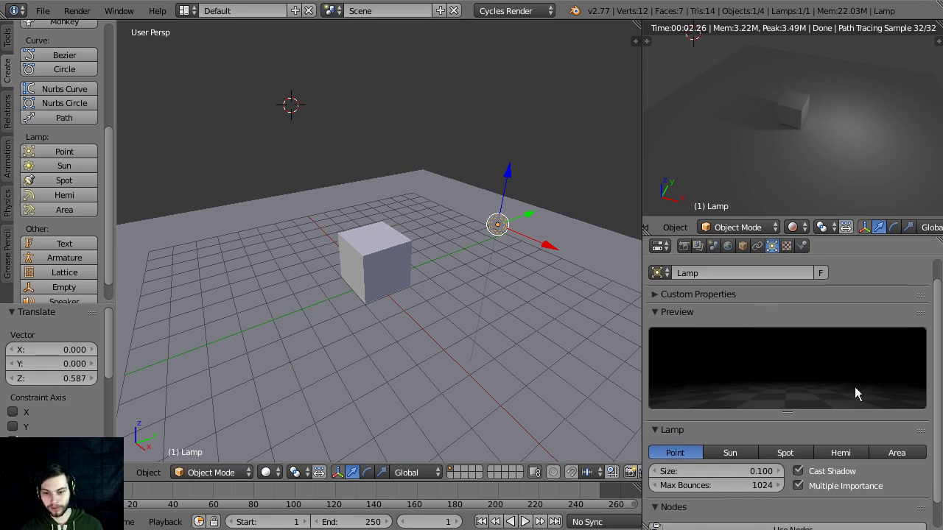
# Try the Sun, Spot, Hemi and Area types on the lamp and return it to Point
pyautogui.scroll(-1, 737, 413)
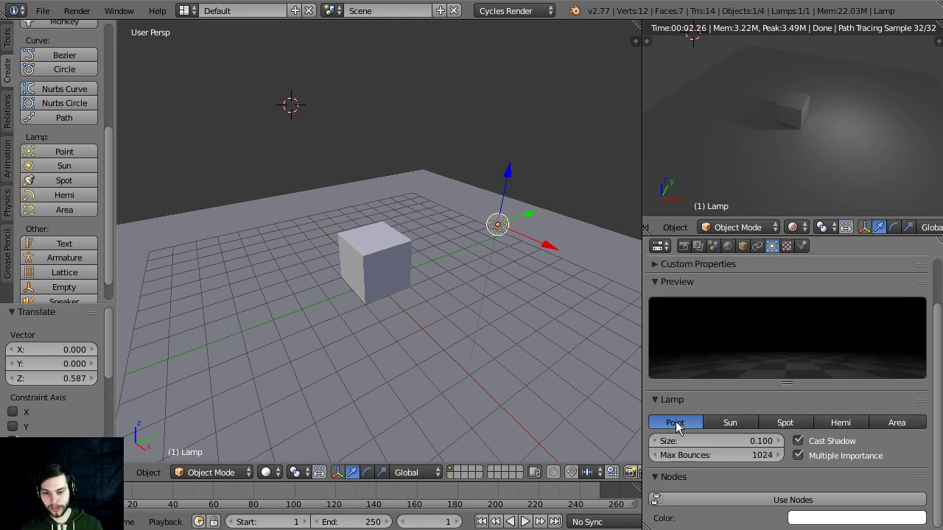
pyautogui.click(744, 425)
pyautogui.click(796, 426)
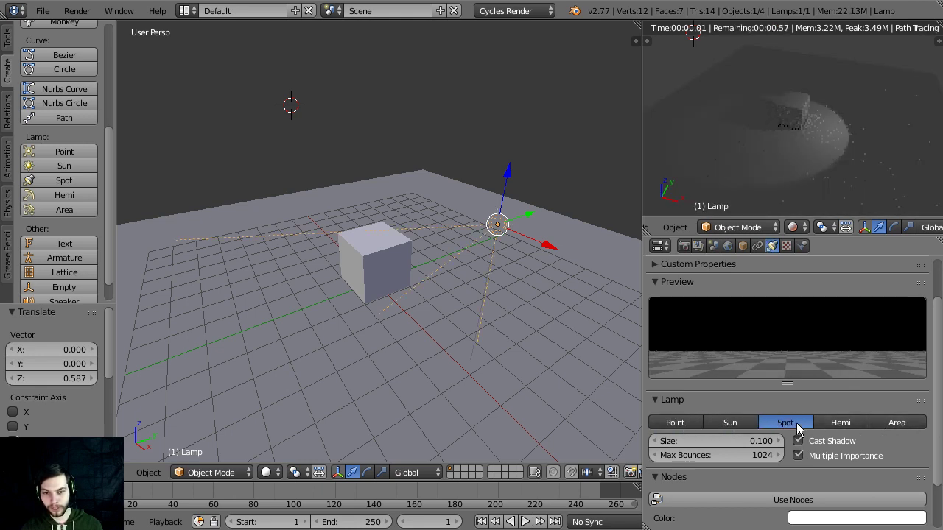
pyautogui.click(838, 424)
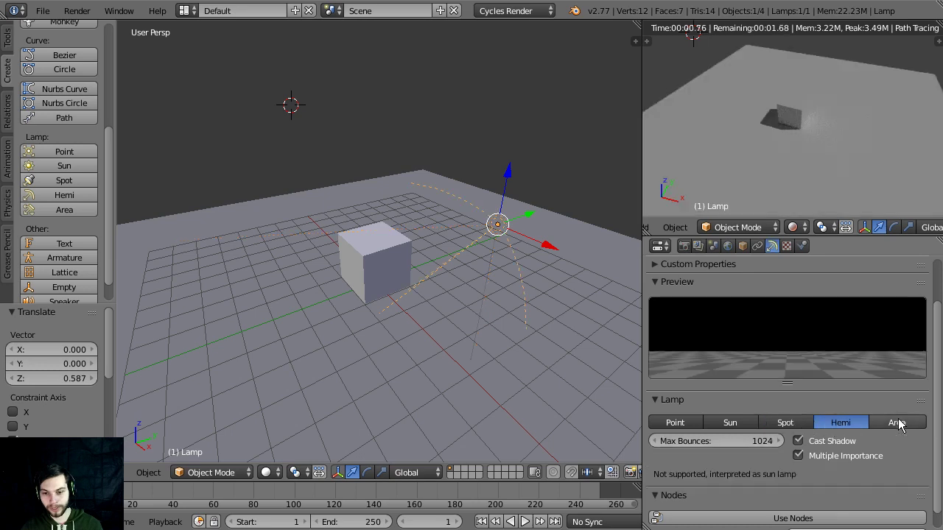
pyautogui.click(897, 423)
pyautogui.click(684, 427)
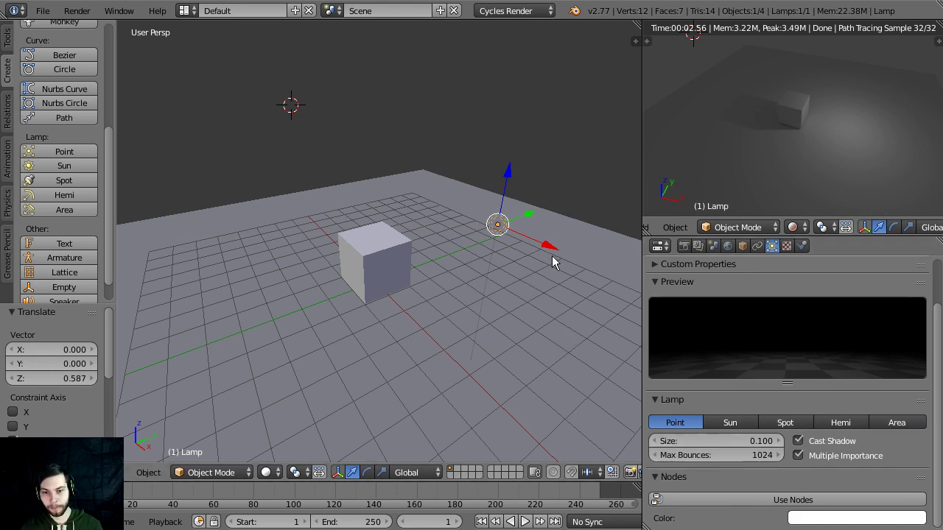
# Move the lamp about 2.491 units along negative X and view the cube closer in the rendered preview
pyautogui.moveTo(551, 252); pyautogui.dragTo(473, 228)
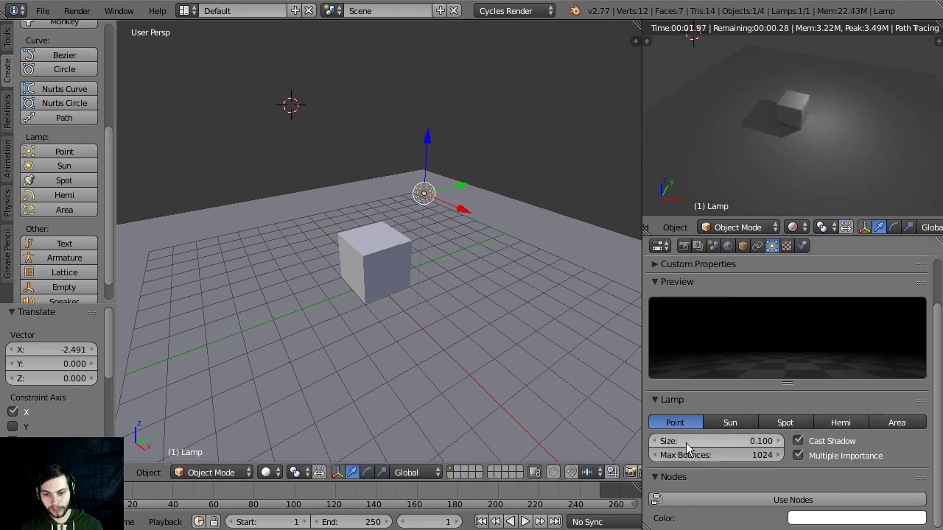
pyautogui.scroll(3, 736, 162)
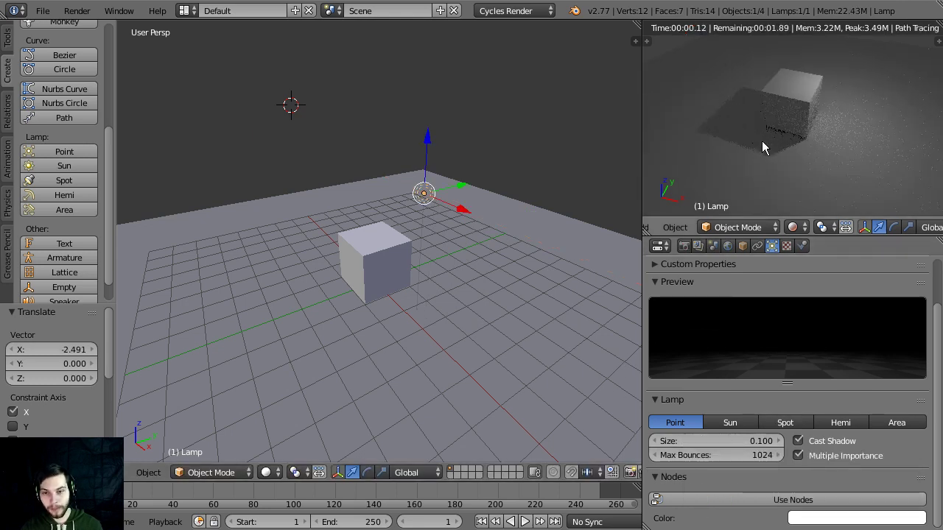
# Move the lamp about 0.211 units along positive X
pyautogui.keyDown('shift'); pyautogui.moveTo(799, 141); pyautogui.dragTo(792, 161, button='middle'); pyautogui.keyUp('shift')
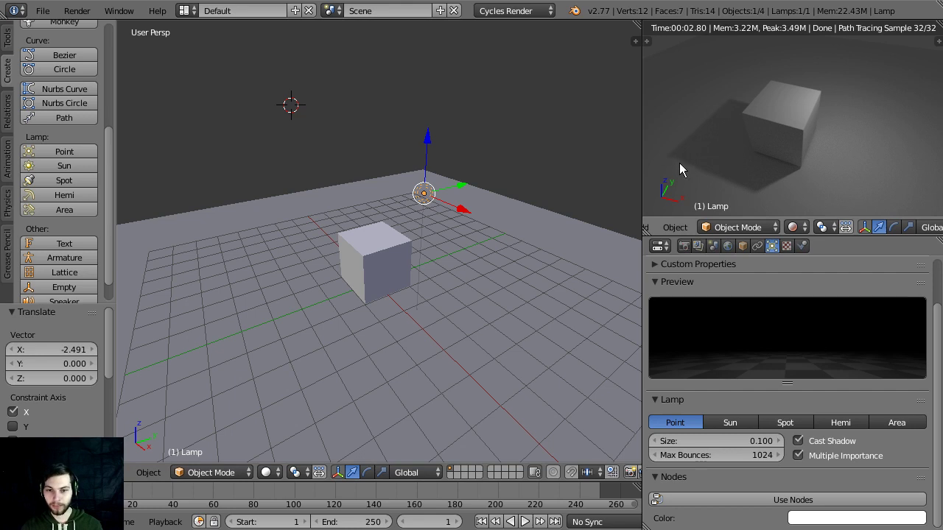
pyautogui.moveTo(455, 187); pyautogui.dragTo(470, 208)
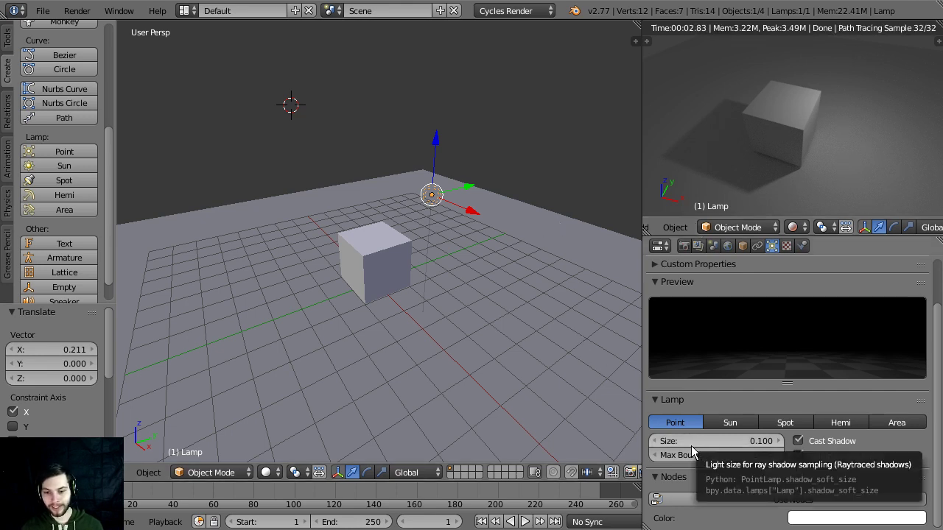
# Compare lamp sizes of 1.327, 0.1 and 0.01 for shadow softness, and leave the size at 0.636
pyautogui.moveTo(691, 445); pyautogui.dragTo(883, 445)
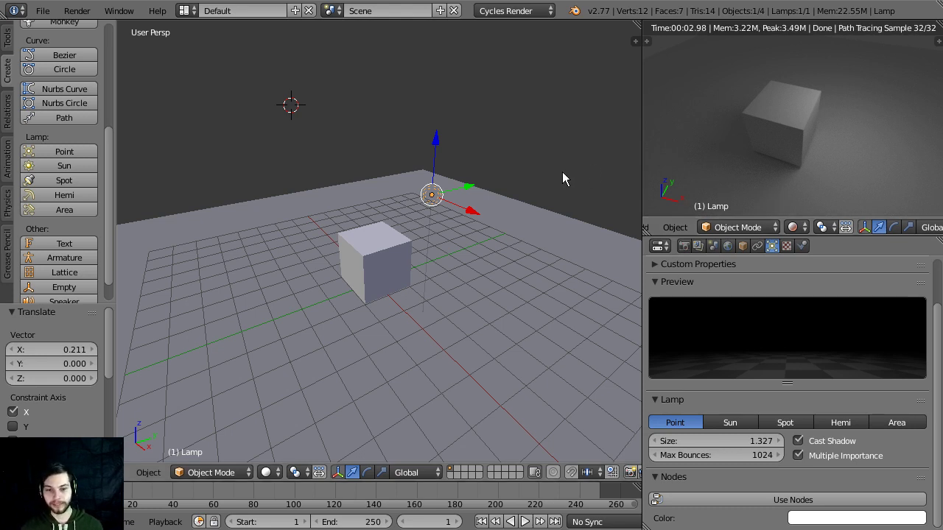
pyautogui.moveTo(728, 447); pyautogui.dragTo(738, 442)
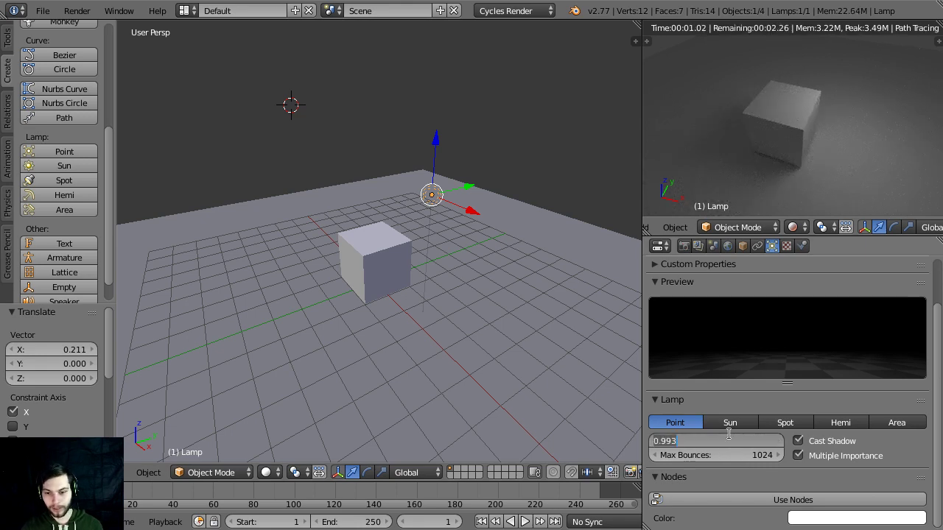
pyautogui.write('0.1')
pyautogui.press('Return')
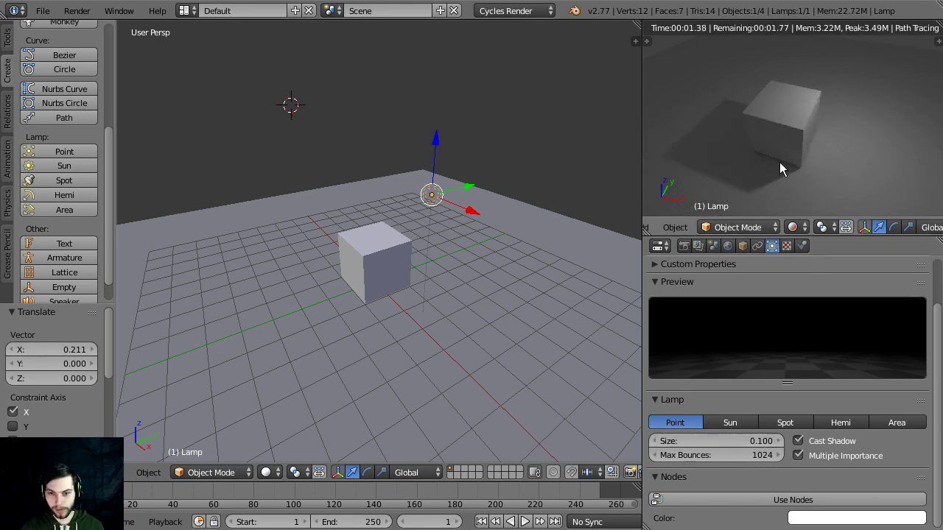
pyautogui.click(738, 434)
pyautogui.write('0.01')
pyautogui.press('Return')
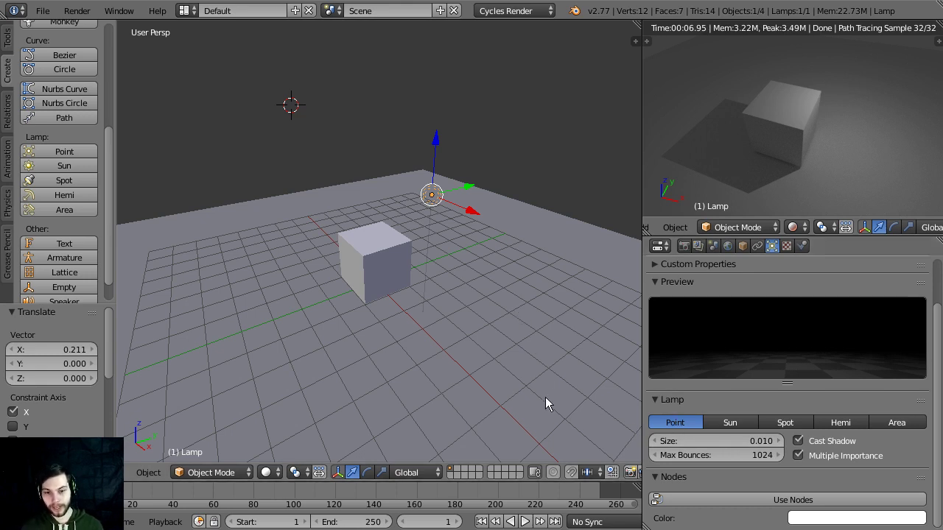
pyautogui.moveTo(702, 440); pyautogui.dragTo(776, 441)
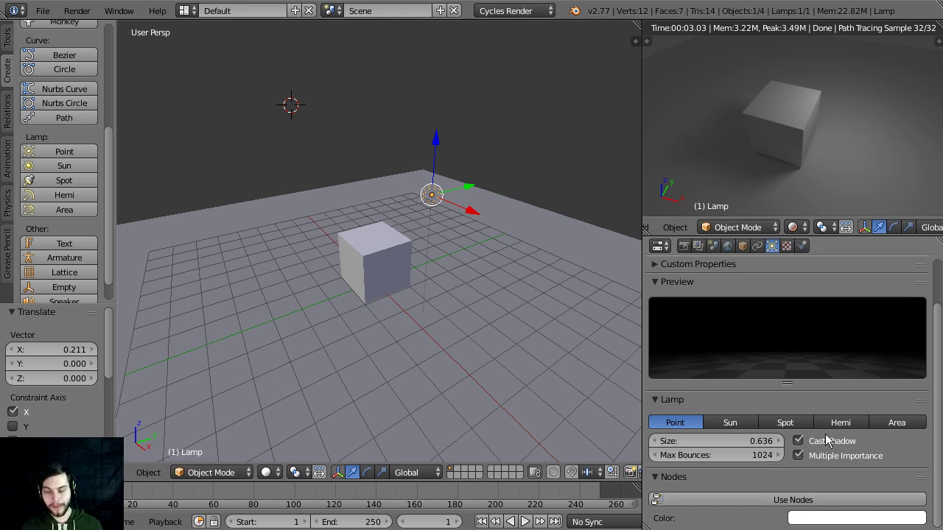
# Try blue, purple and pinkish tints for the lamp color and settle on a pale warm cream
pyautogui.click(825, 521)
pyautogui.moveTo(853, 379)
pyautogui.mouseDown()
pyautogui.moveTo(831, 401)
pyautogui.moveTo(849, 404)
pyautogui.moveTo(869, 385)
pyautogui.moveTo(868, 361)
pyautogui.moveTo(843, 386)
pyautogui.mouseUp()
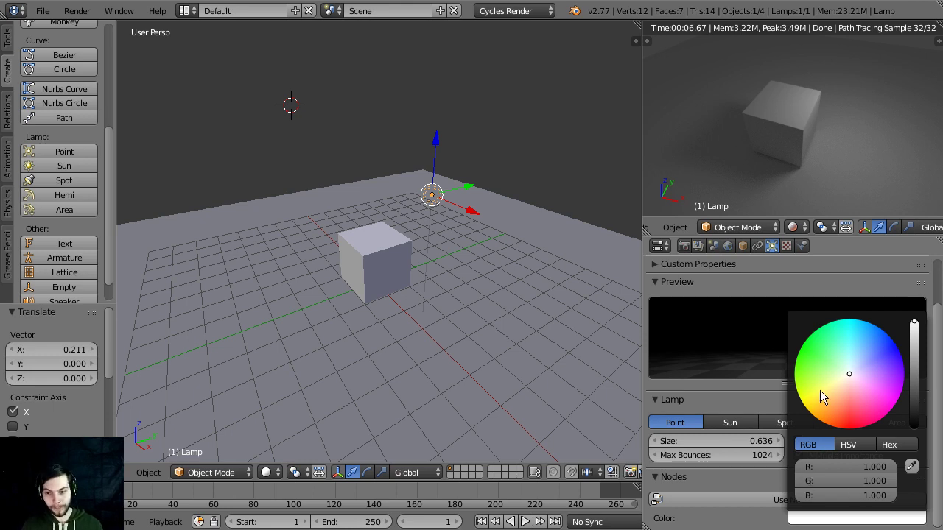
pyautogui.moveTo(847, 378)
pyautogui.mouseDown()
pyautogui.moveTo(837, 381)
pyautogui.moveTo(859, 363)
pyautogui.mouseUp()
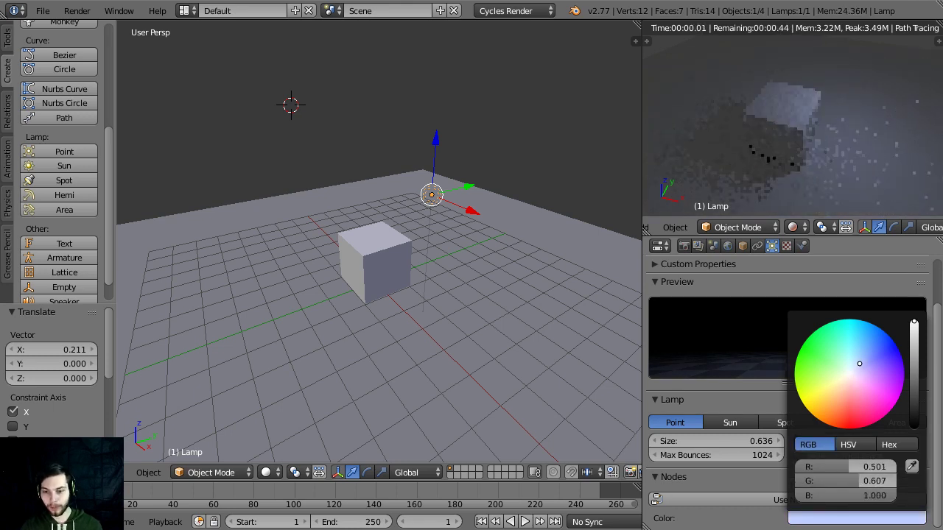
pyautogui.click(860, 362)
pyautogui.click(864, 372)
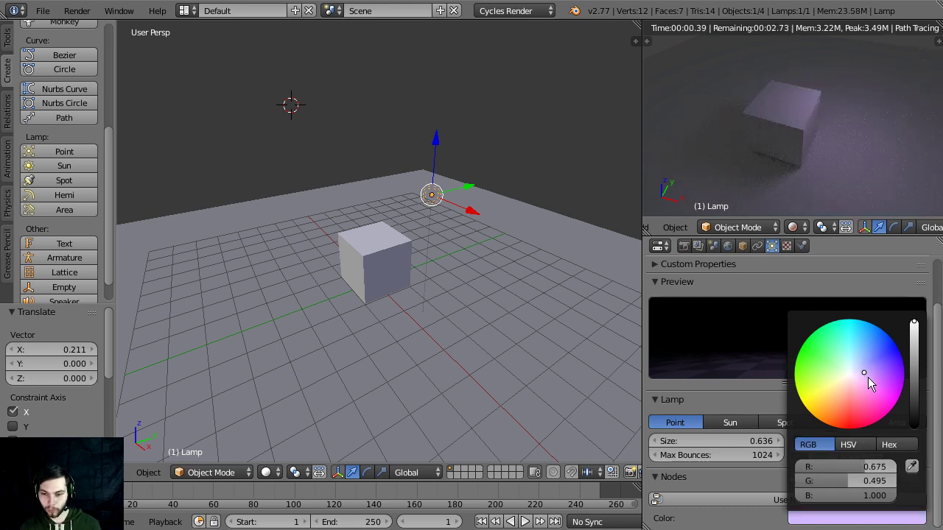
pyautogui.moveTo(867, 377)
pyautogui.mouseDown()
pyautogui.moveTo(835, 385)
pyautogui.moveTo(846, 389)
pyautogui.moveTo(822, 422)
pyautogui.moveTo(848, 381)
pyautogui.mouseUp()
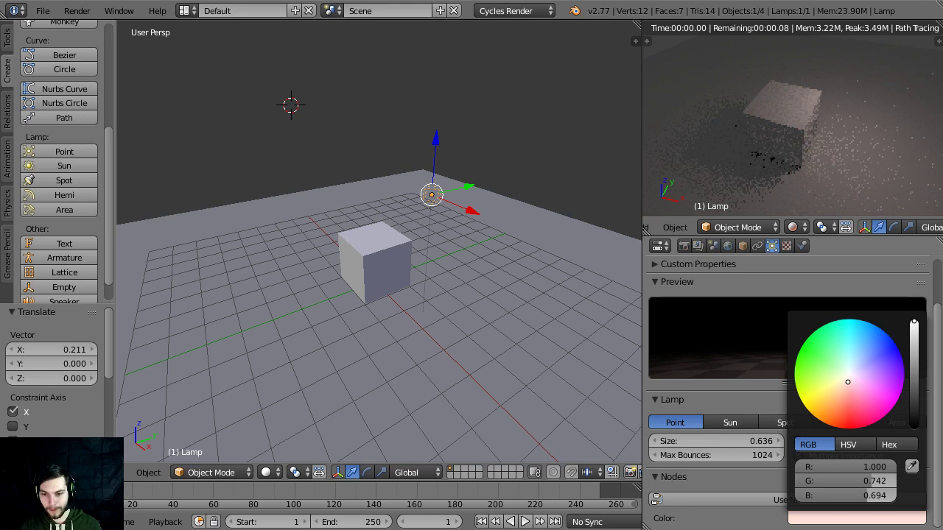
pyautogui.moveTo(847, 382); pyautogui.dragTo(844, 384)
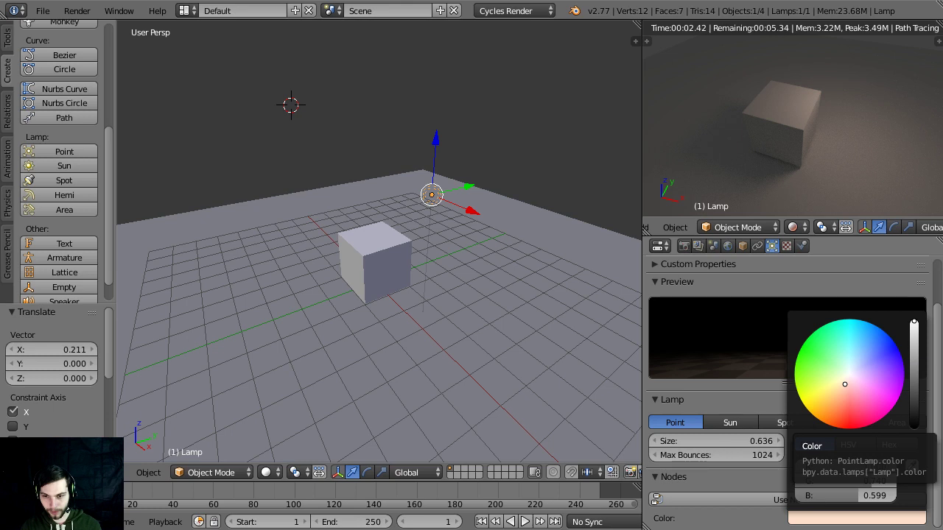
pyautogui.moveTo(844, 384); pyautogui.dragTo(845, 384)
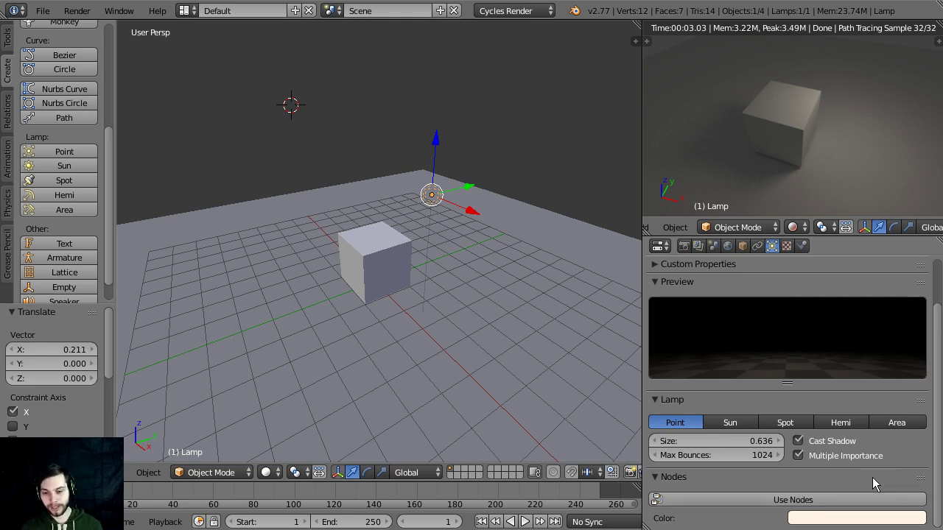
# Select Cycles Render as the render engine
pyautogui.click(516, 10)
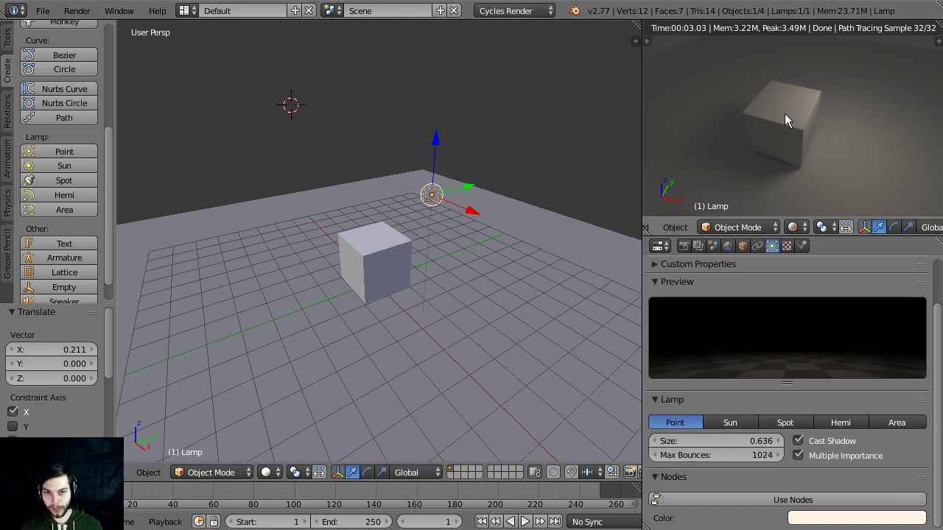
pyautogui.click(527, 12)
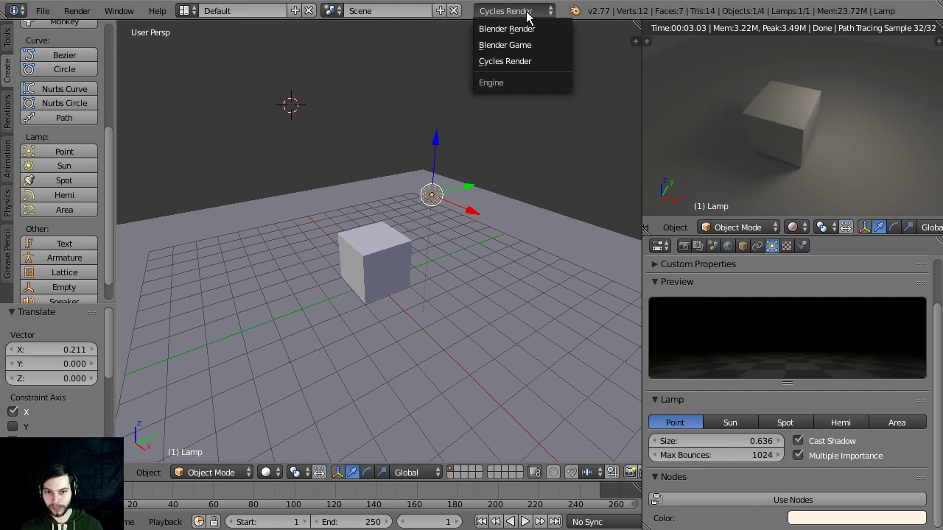
pyautogui.click(494, 60)
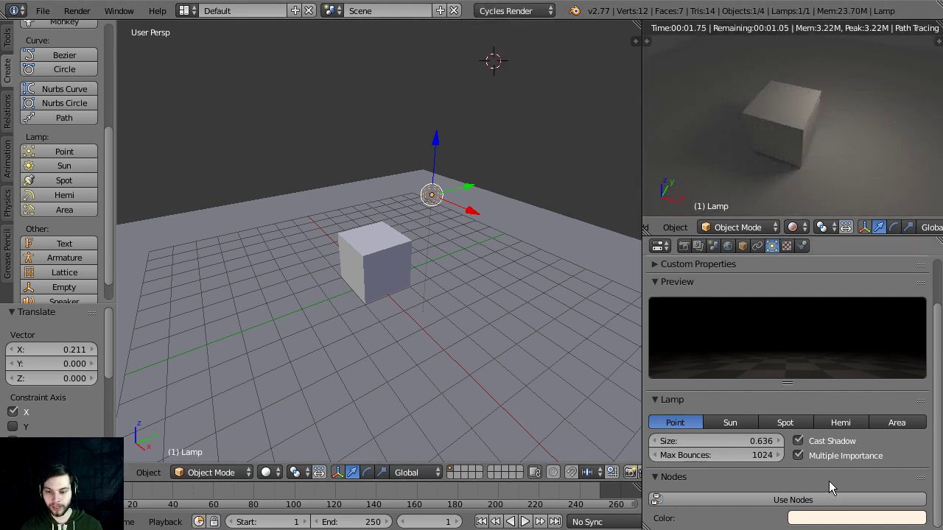
# Enable nodes for the lamp and set its Emission strength to 10
pyautogui.click(763, 501)
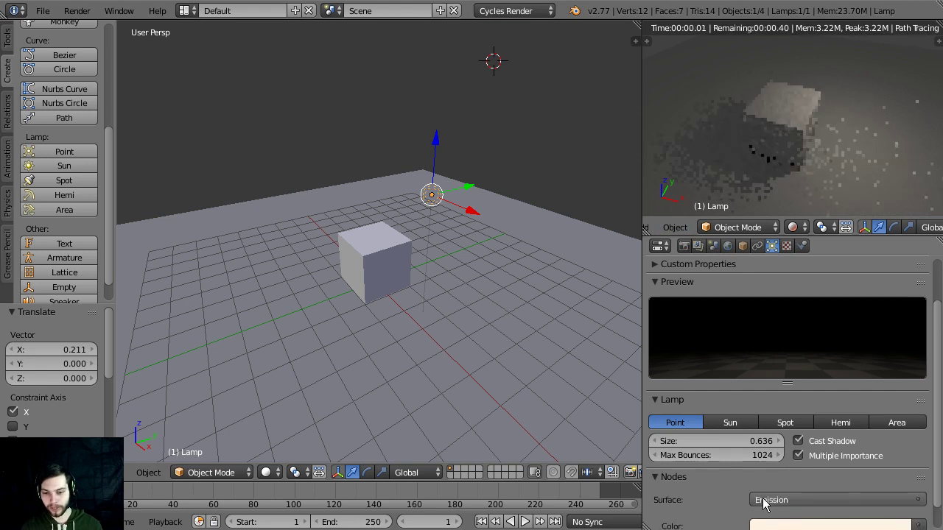
pyautogui.scroll(-2, 735, 492)
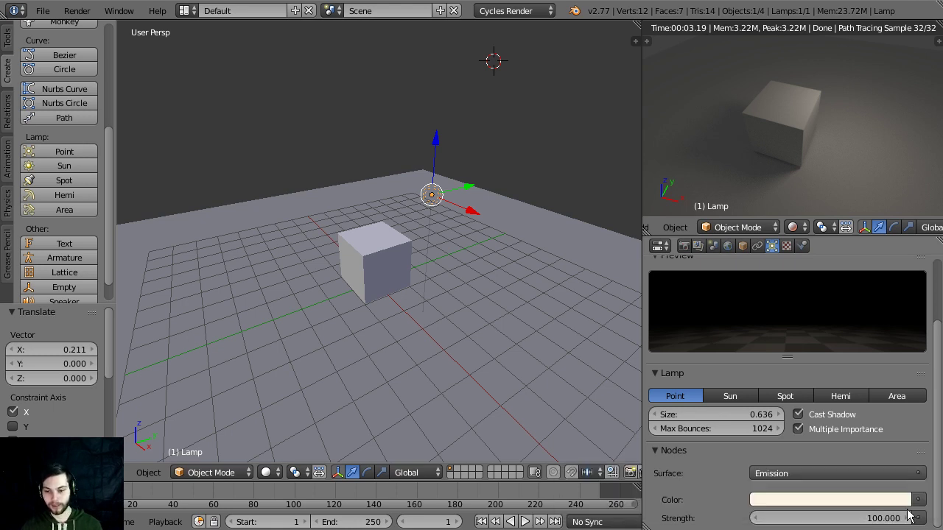
pyautogui.click(857, 518)
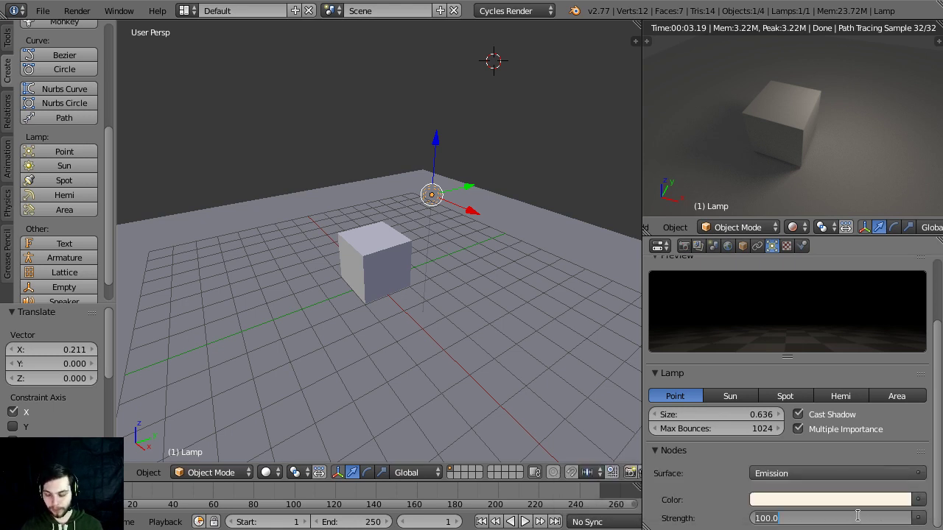
pyautogui.write('10')
pyautogui.press('Return')
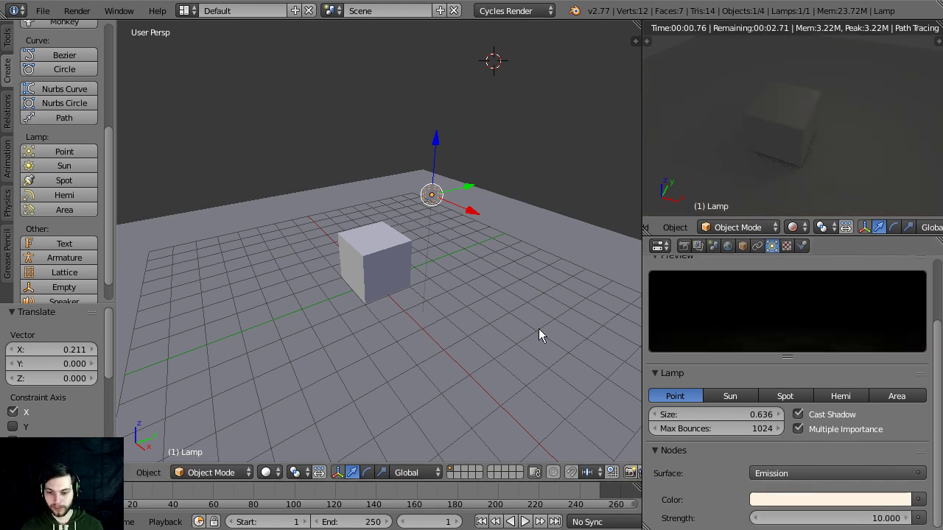
# Lower the lamp about 0.383 units along Z and set its Emission strength to 1000
pyautogui.moveTo(432, 154)
pyautogui.mouseDown()
pyautogui.moveTo(426, 183)
pyautogui.moveTo(430, 161)
pyautogui.mouseUp()
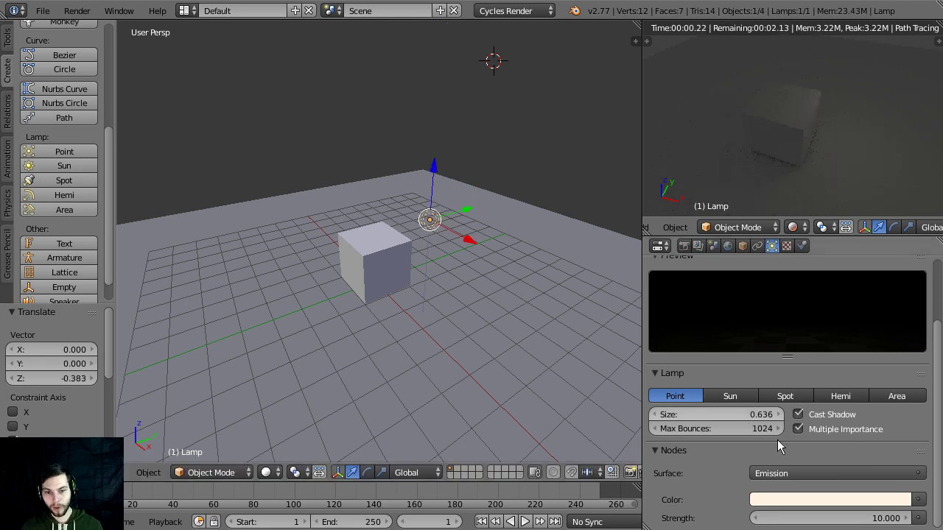
pyautogui.click(827, 519)
pyautogui.write('10')
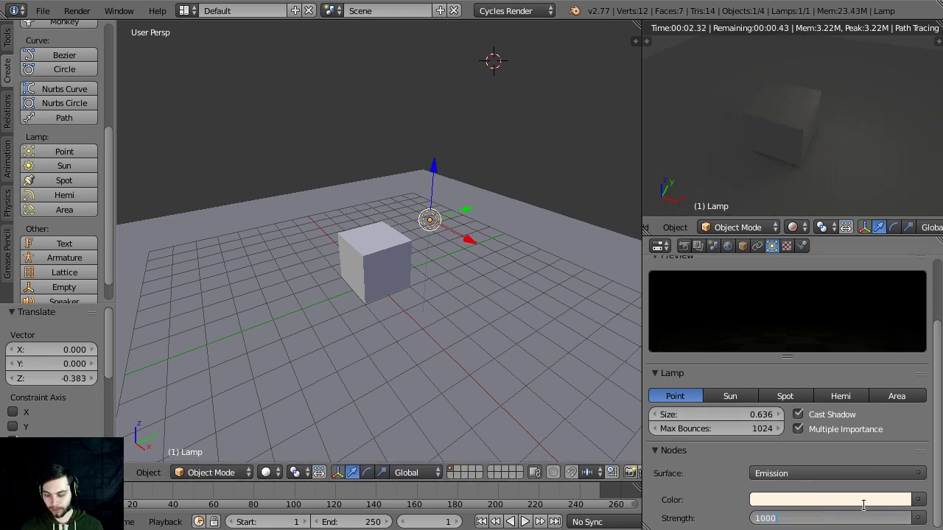
pyautogui.write('00')
pyautogui.press('Return')
# Reposition the lamp, shifting it about 0.816 units along positive X, placing it higher, and shifting it another 0.335 units along X
pyautogui.moveTo(470, 214); pyautogui.dragTo(549, 232)
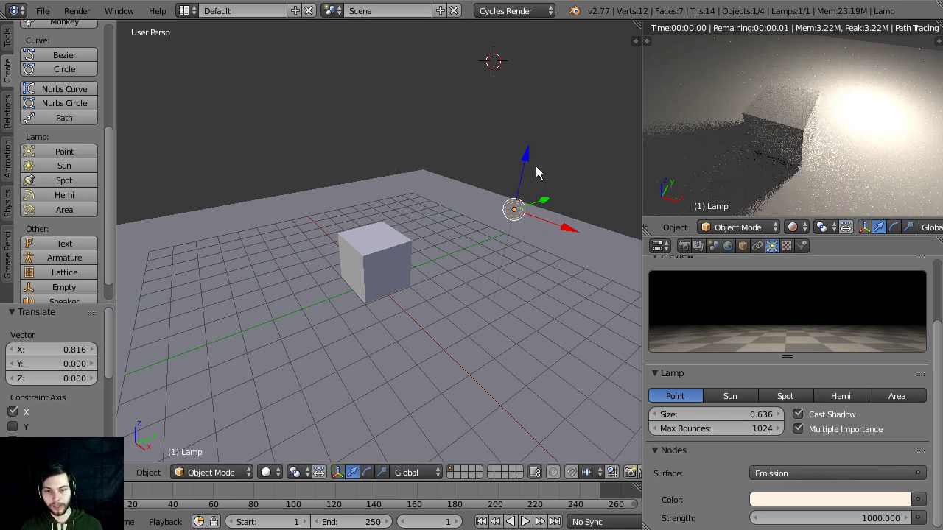
pyautogui.moveTo(527, 166); pyautogui.dragTo(505, 200)
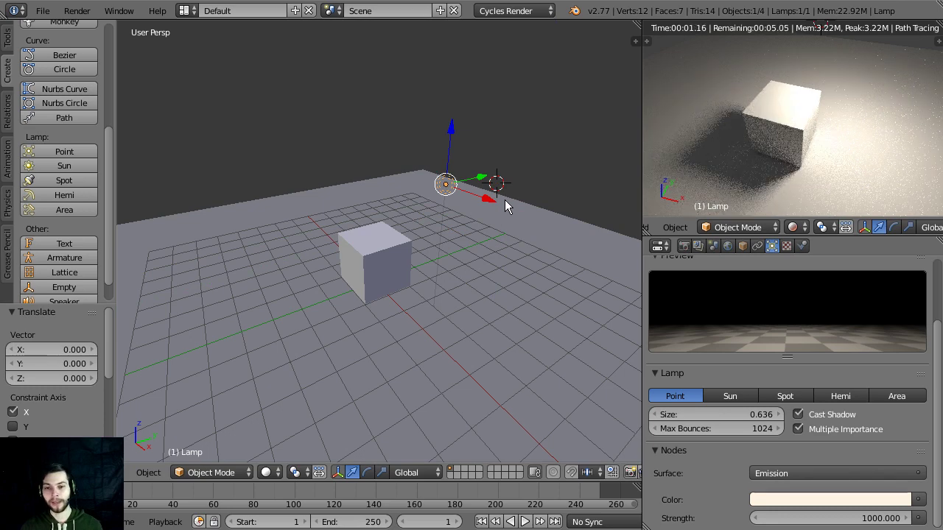
pyautogui.moveTo(484, 179); pyautogui.dragTo(516, 200)
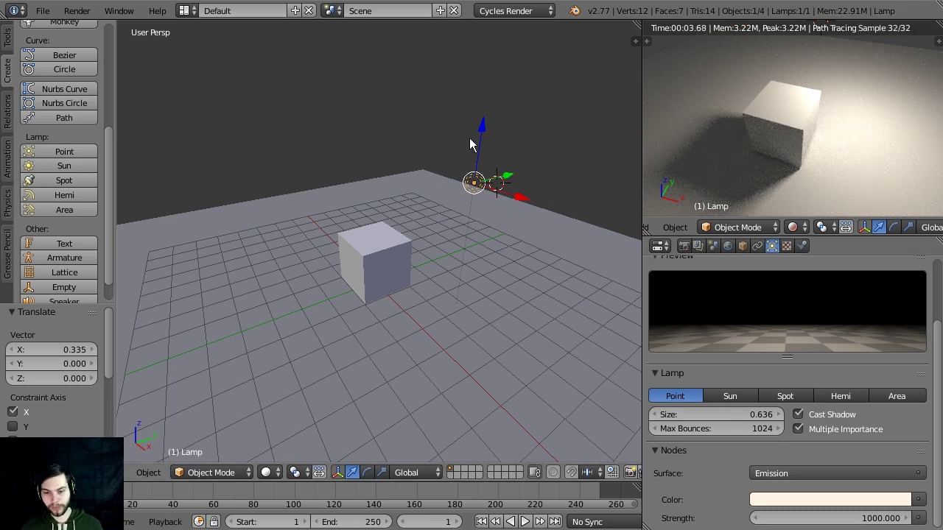
# Lower the lamp about 1.753 units along Z and raise it again by about 0.890 units
pyautogui.moveTo(476, 141); pyautogui.dragTo(472, 193)
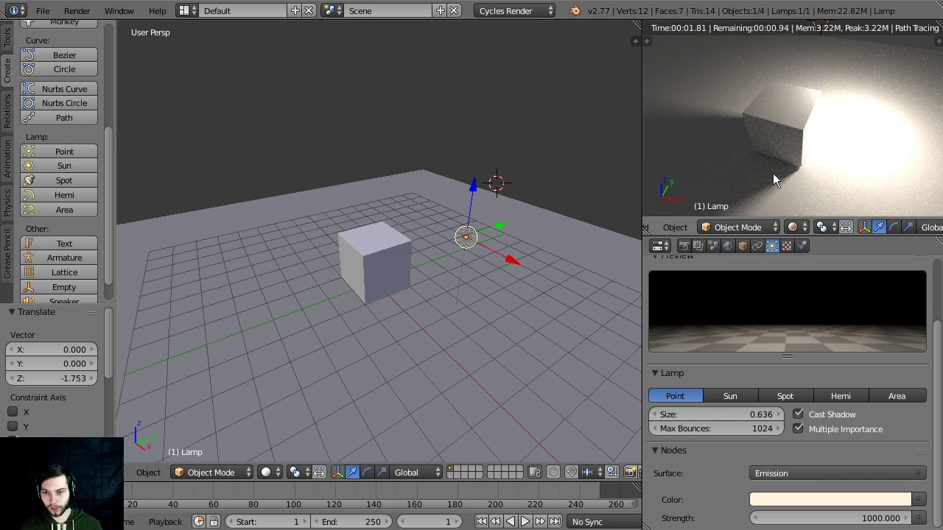
pyautogui.press('g')
pyautogui.press('z')
pyautogui.click(551, 292)
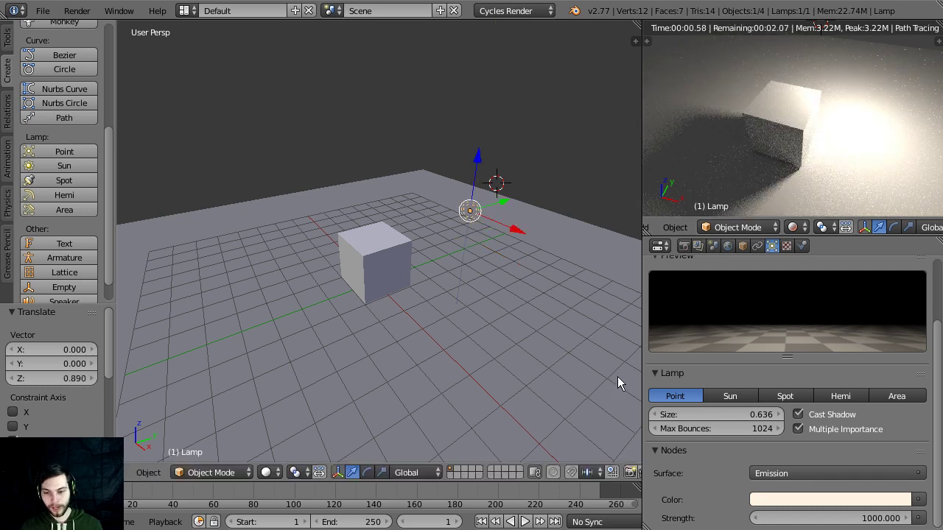
# Change the lamp type to Sun and reduce its Emission strength, trying 2 before settling on 4
pyautogui.click(729, 396)
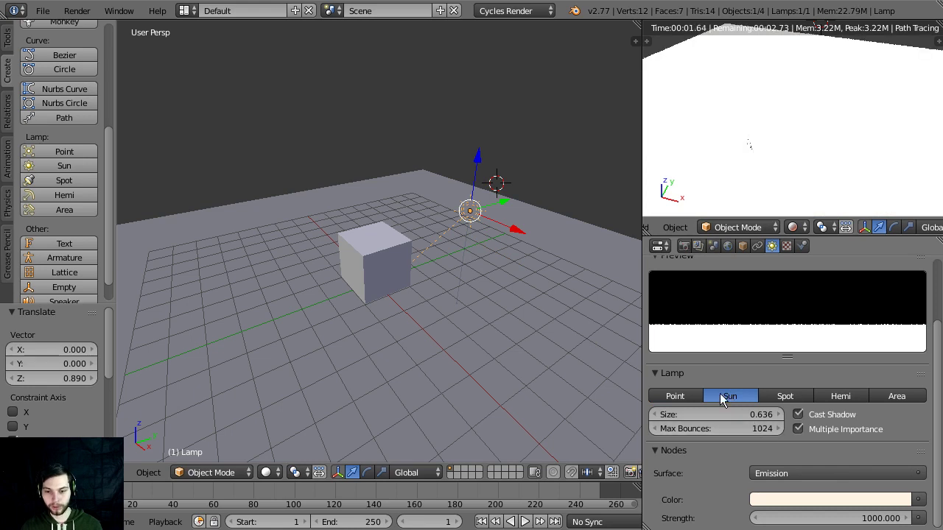
pyautogui.click(834, 518)
pyautogui.write('10')
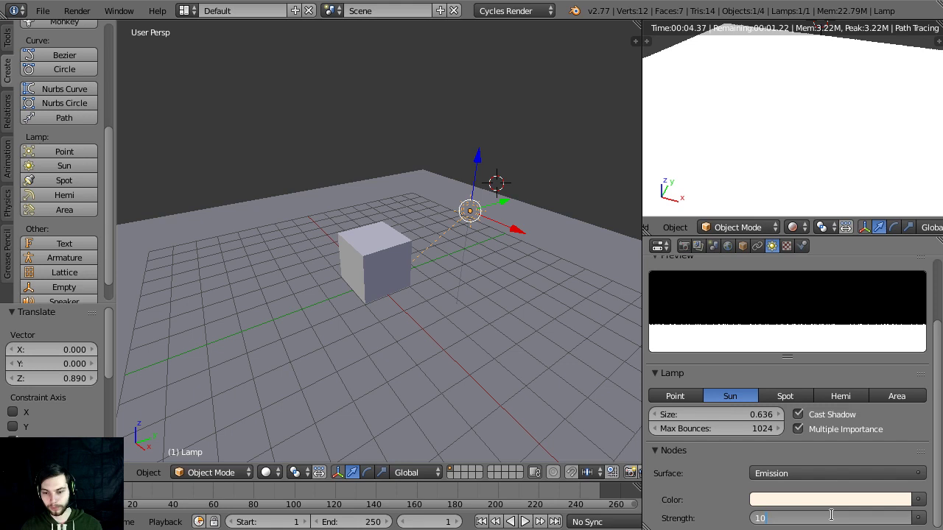
pyautogui.write('2.0')
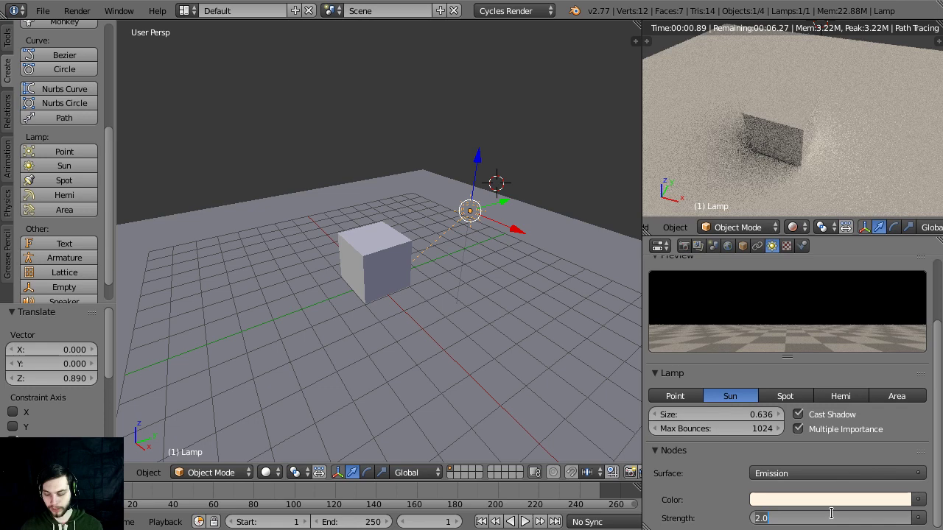
pyautogui.press('Return')
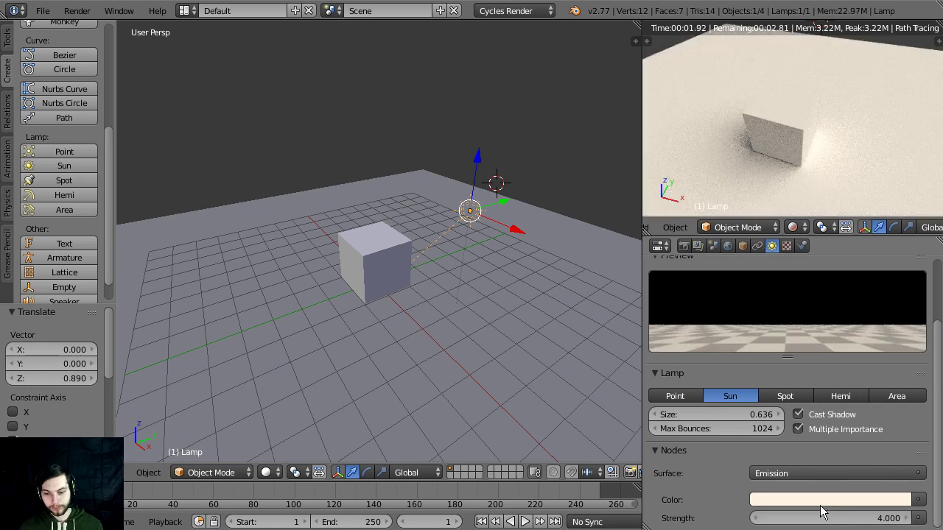
# Move the Sun lamp about 0.508 units along positive X
pyautogui.moveTo(506, 239); pyautogui.dragTo(510, 196, button='middle')
pyautogui.press('g')
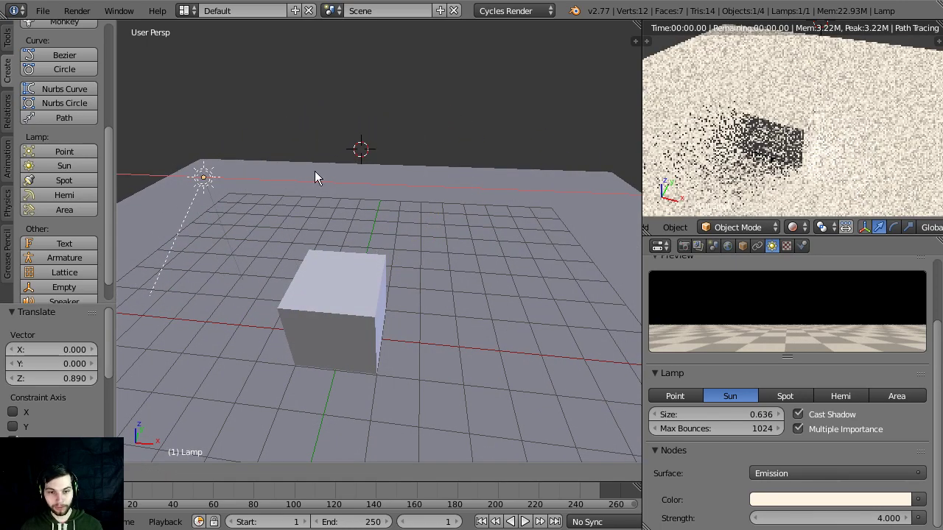
pyautogui.click(536, 181)
pyautogui.moveTo(470, 252); pyautogui.dragTo(440, 233, button='middle')
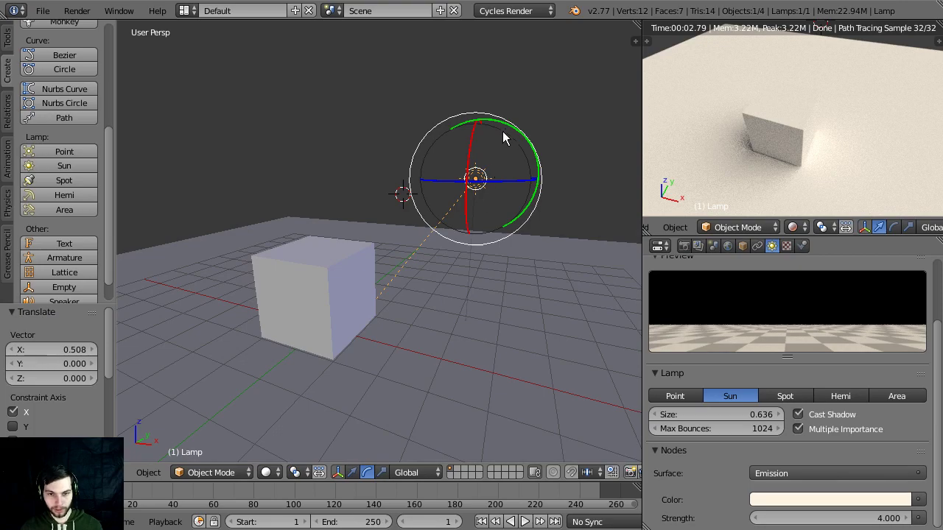
# Rotate the Sun lamp to redirect its light across the cube
pyautogui.moveTo(507, 126)
pyautogui.mouseDown()
pyautogui.moveTo(515, 125)
pyautogui.moveTo(510, 131)
pyautogui.mouseUp()
pyautogui.moveTo(511, 177); pyautogui.dragTo(492, 210, button='middle')
pyautogui.press('r')
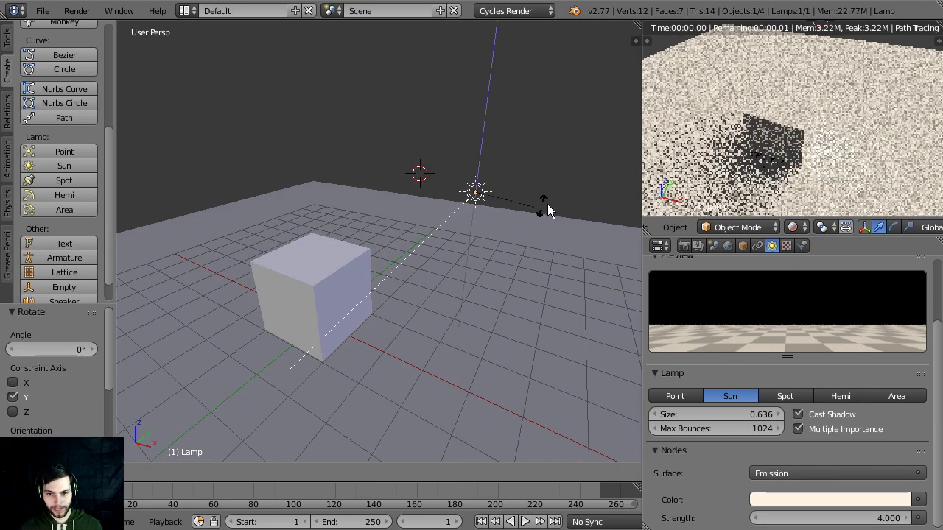
pyautogui.click(552, 199)
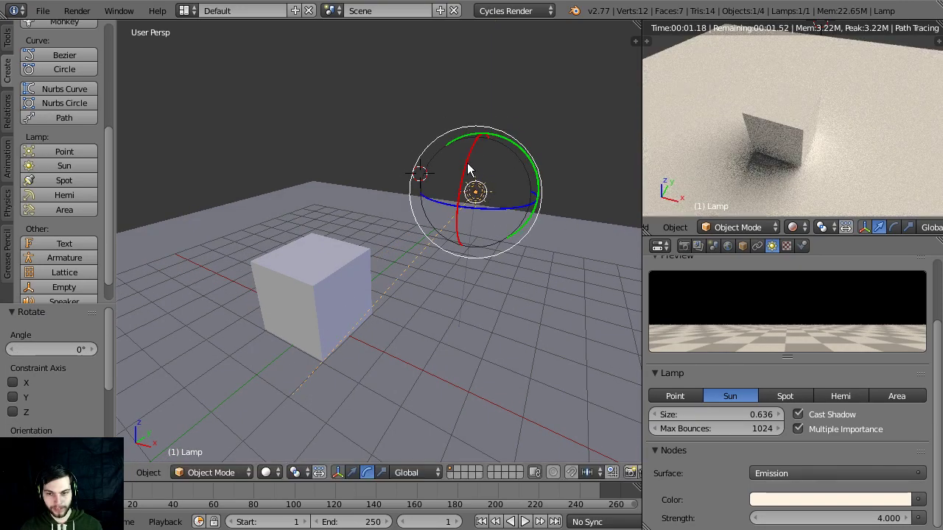
# Rotate the Sun lamp slightly about the X axis and reduce its size to 0.010
pyautogui.moveTo(467, 168)
pyautogui.mouseDown()
pyautogui.moveTo(476, 143)
pyautogui.moveTo(470, 168)
pyautogui.mouseUp()
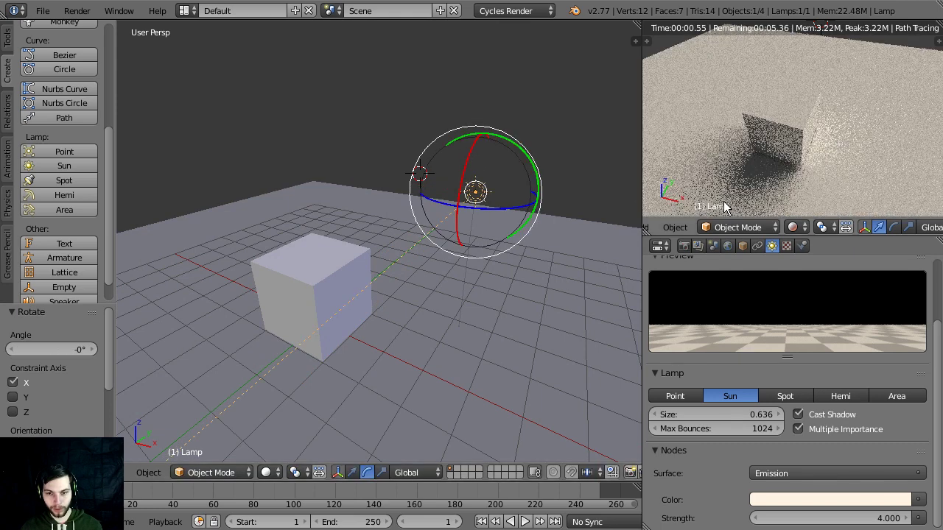
pyautogui.moveTo(737, 410); pyautogui.dragTo(663, 415)
pyautogui.moveTo(294, 210); pyautogui.dragTo(366, 185, button='middle')
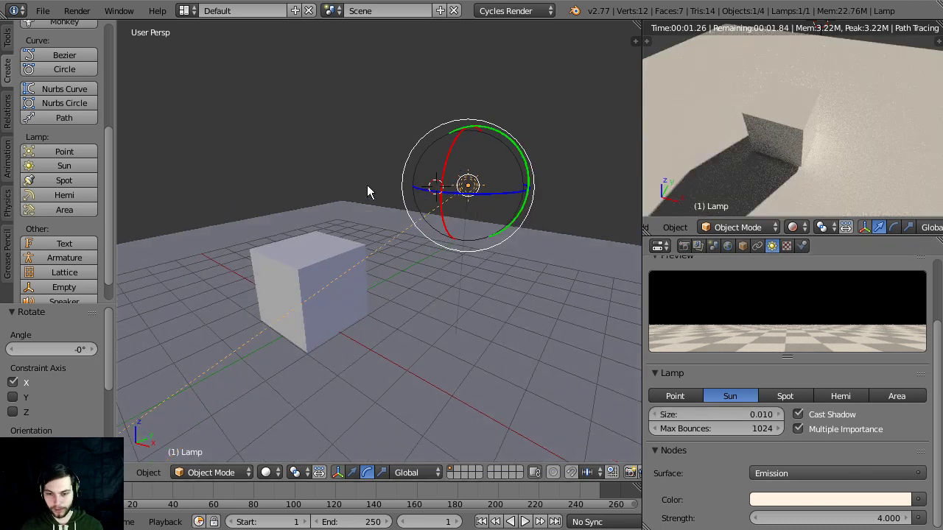
# Change the lamp's Emission color to pale blue and rotate it freely by about -1.719° and 29.221°
pyautogui.click(830, 499)
pyautogui.moveTo(833, 344); pyautogui.dragTo(837, 338)
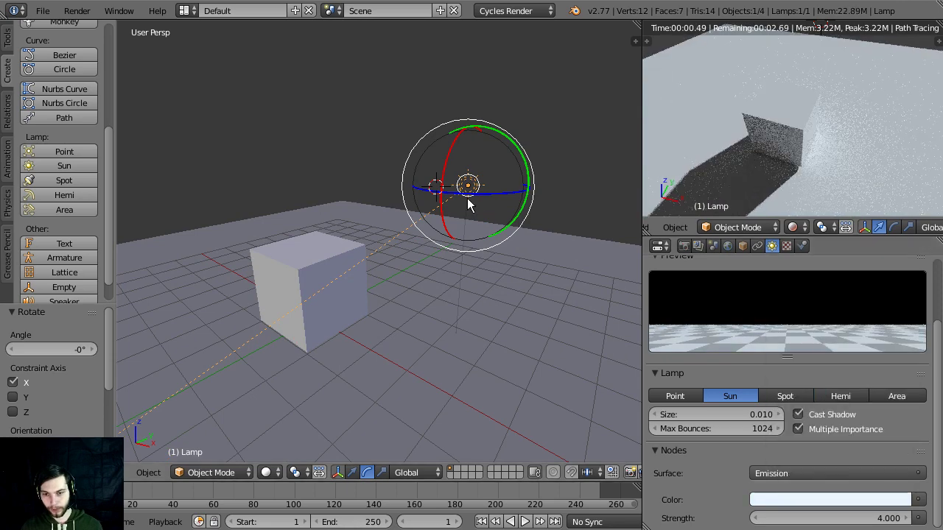
pyautogui.moveTo(446, 181)
pyautogui.mouseDown()
pyautogui.moveTo(449, 162)
pyautogui.moveTo(450, 173)
pyautogui.mouseUp()
pyautogui.moveTo(484, 204); pyautogui.dragTo(511, 211)
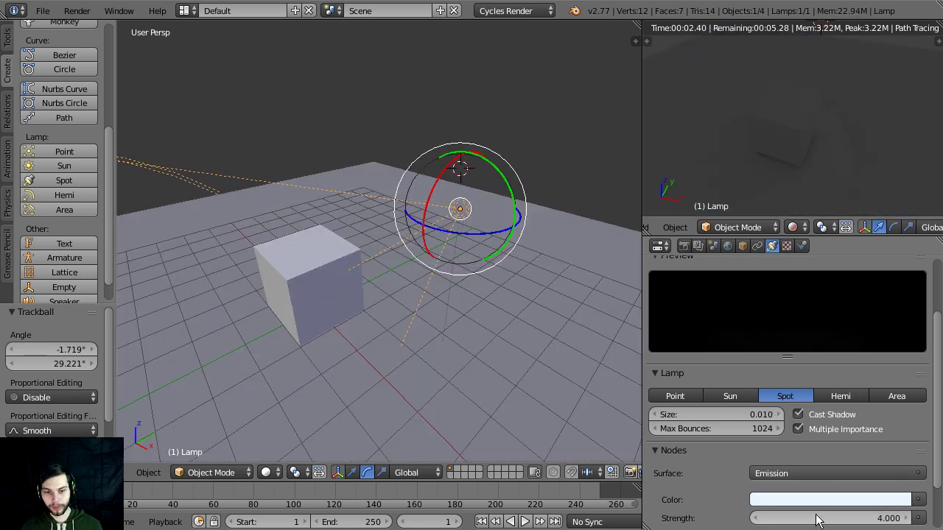
# Set the Spot lamp's Emission strength to 200 and raise the lamp about 1.076 units along Z
pyautogui.moveTo(828, 518); pyautogui.dragTo(884, 517)
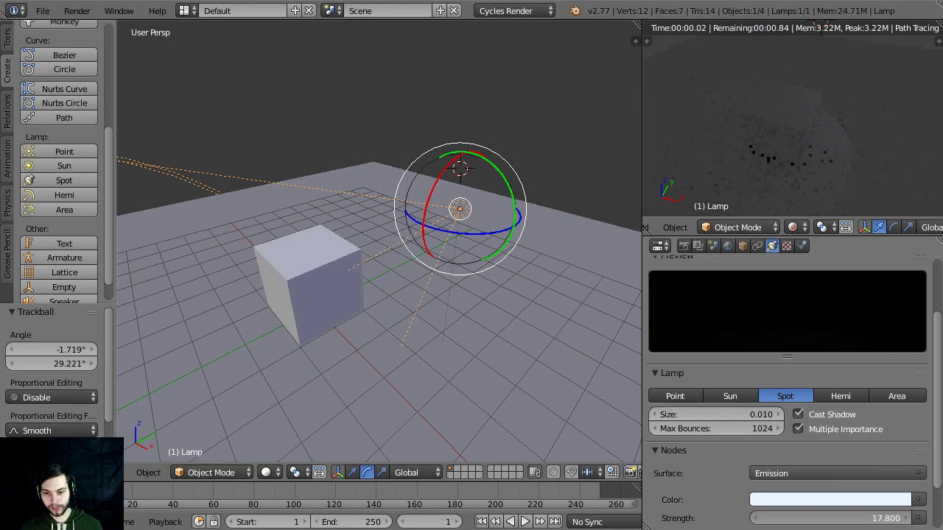
pyautogui.click(844, 519)
pyautogui.write('200')
pyautogui.press('Return')
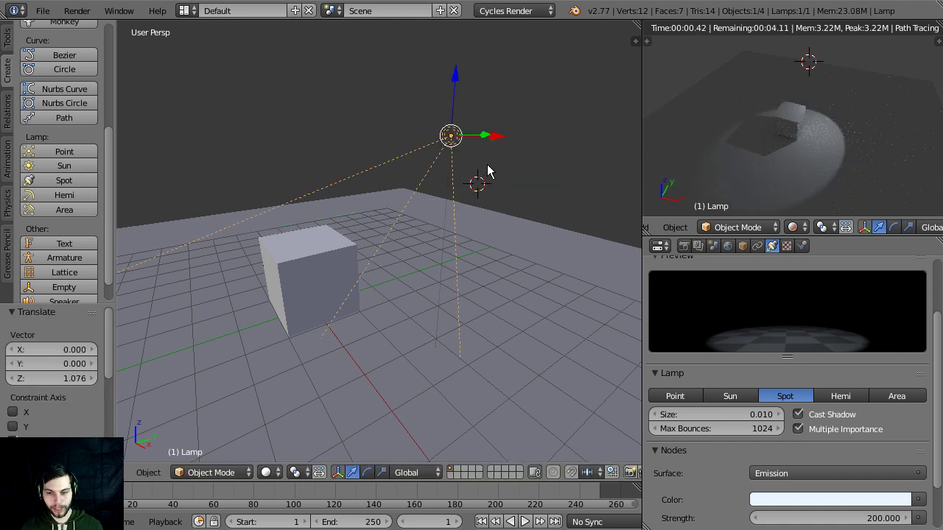
pyautogui.moveTo(493, 140); pyautogui.dragTo(499, 174, button='middle')
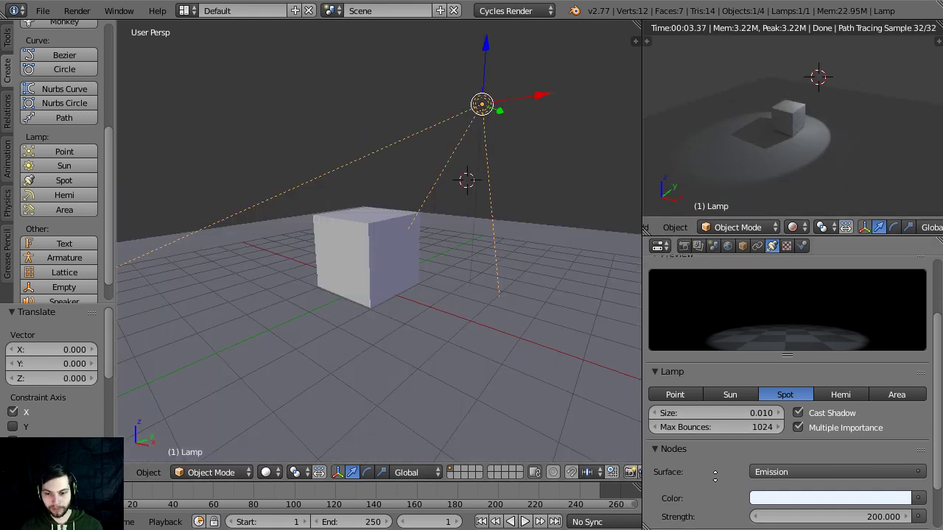
# Turn on Show Cone for the Spot lamp in its Spot Shape settings
pyautogui.scroll(-3, 775, 507)
pyautogui.click(798, 502)
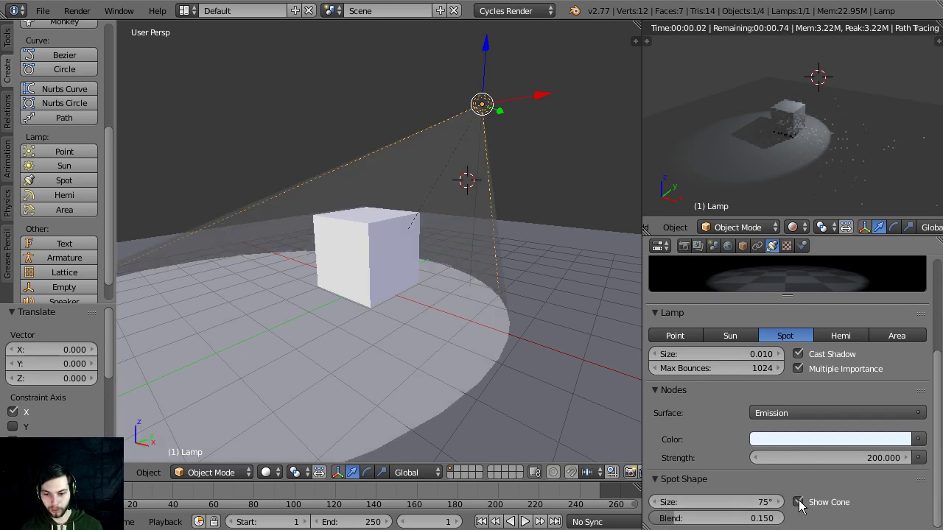
pyautogui.moveTo(529, 314); pyautogui.dragTo(281, 194, button='middle')
pyautogui.moveTo(371, 211); pyautogui.dragTo(459, 180, button='middle')
pyautogui.moveTo(291, 195); pyautogui.dragTo(513, 178, button='middle')
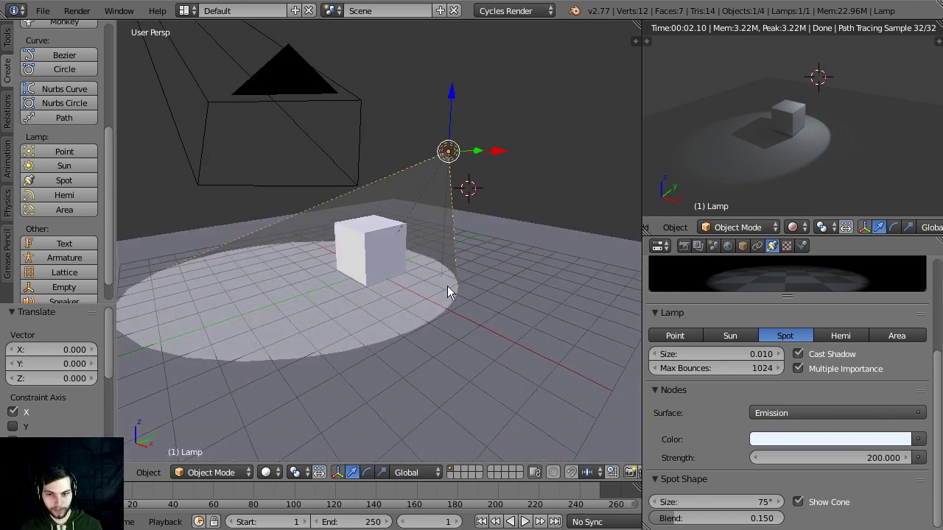
pyautogui.moveTo(393, 195); pyautogui.dragTo(396, 185, button='middle')
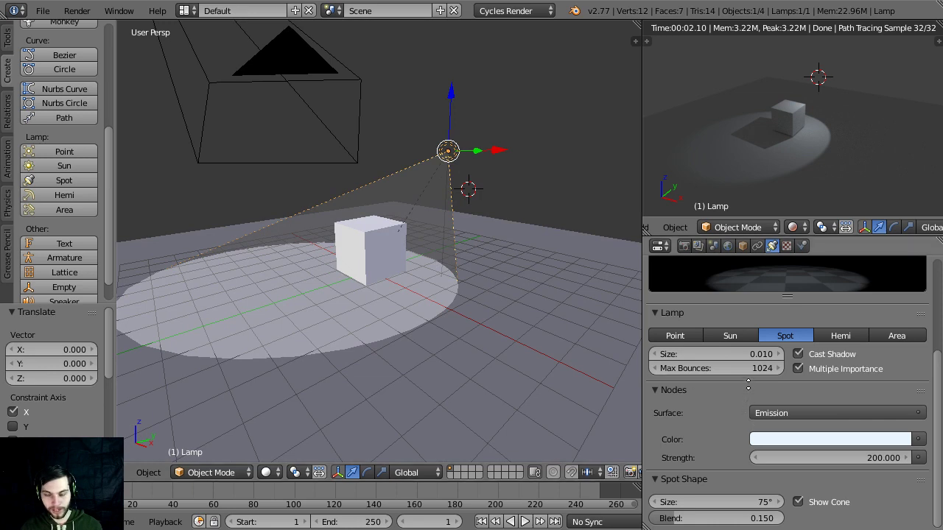
# Set the Spot lamp's size to 0.008 and adjust its Spot Shape to a 73° cone with 0.051 blend
pyautogui.moveTo(692, 354); pyautogui.dragTo(737, 353)
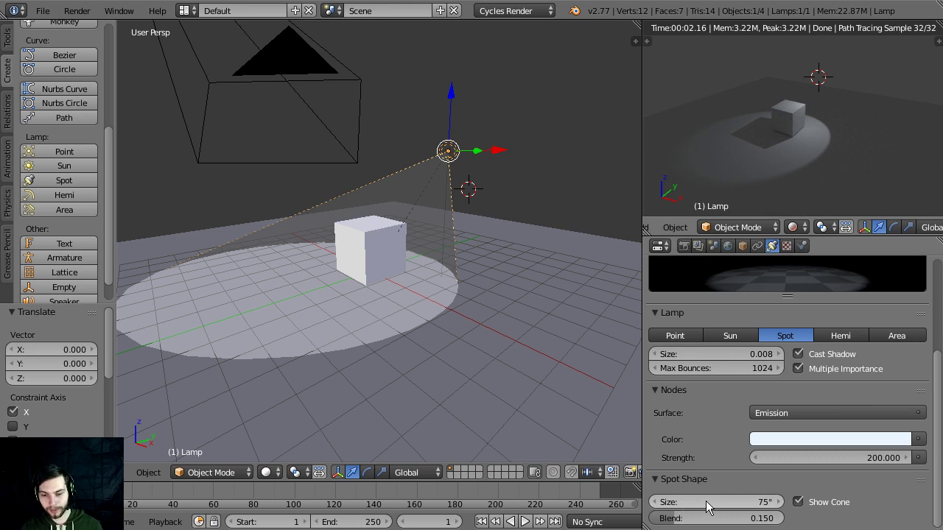
pyautogui.moveTo(705, 509)
pyautogui.mouseDown()
pyautogui.moveTo(775, 509)
pyautogui.moveTo(687, 510)
pyautogui.moveTo(771, 518)
pyautogui.moveTo(693, 518)
pyautogui.mouseUp()
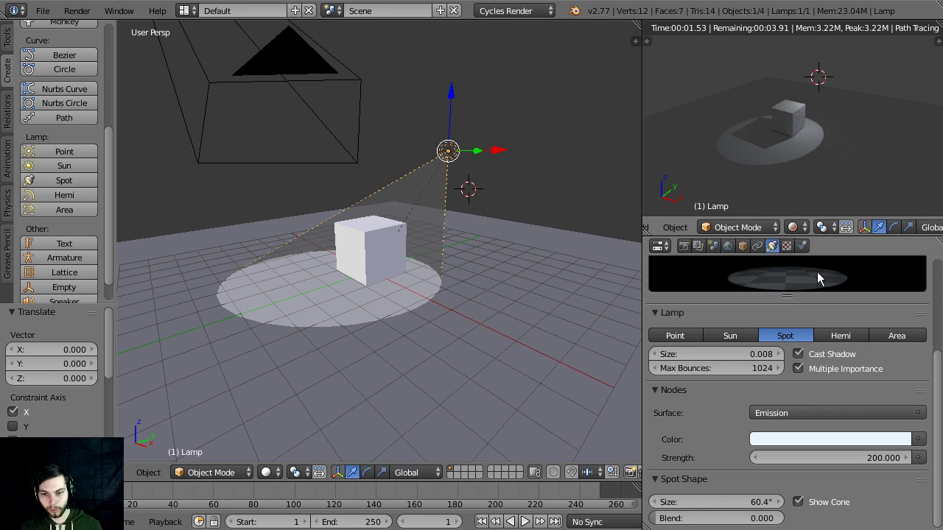
pyautogui.moveTo(699, 518); pyautogui.dragTo(753, 505)
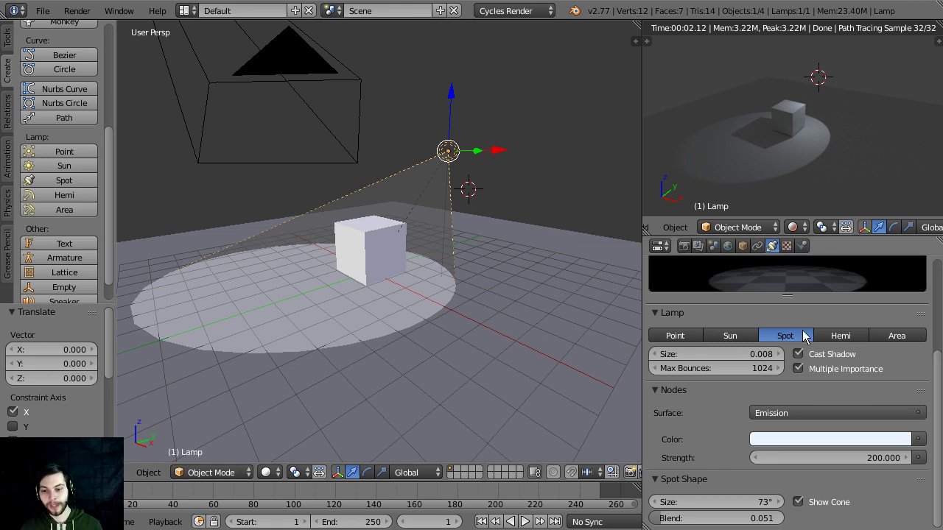
# Change the lamp type to Hemi and lower its Emission strength, trying 100 before settling on 10
pyautogui.click(834, 335)
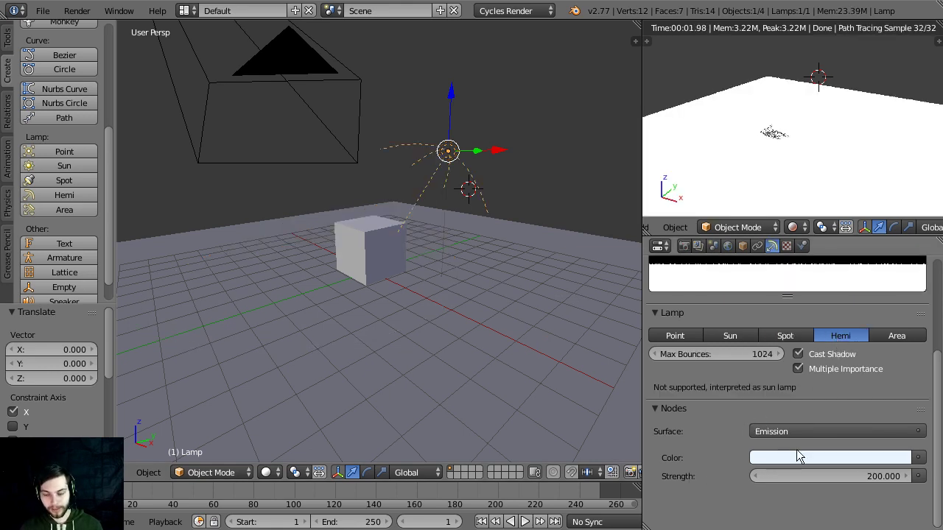
pyautogui.click(865, 474)
pyautogui.write('10')
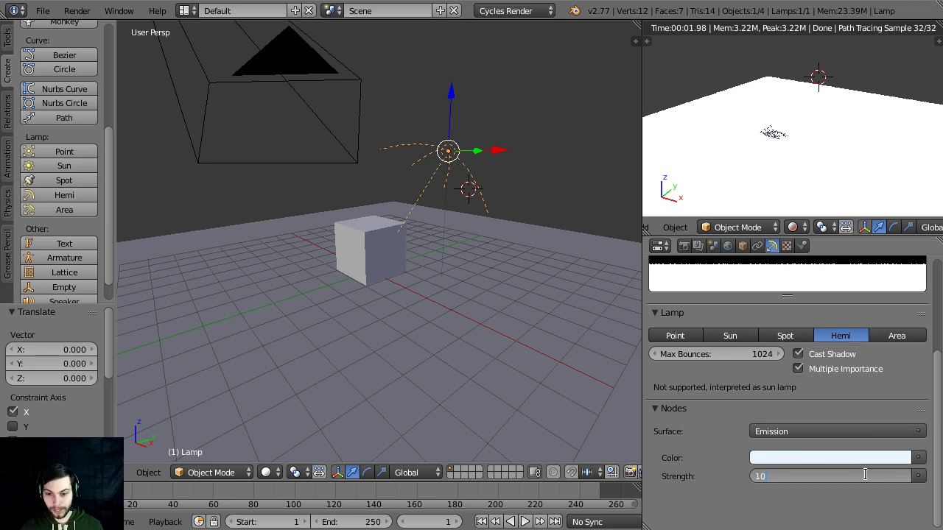
pyautogui.write('0')
pyautogui.press('Return')
pyautogui.click(840, 474)
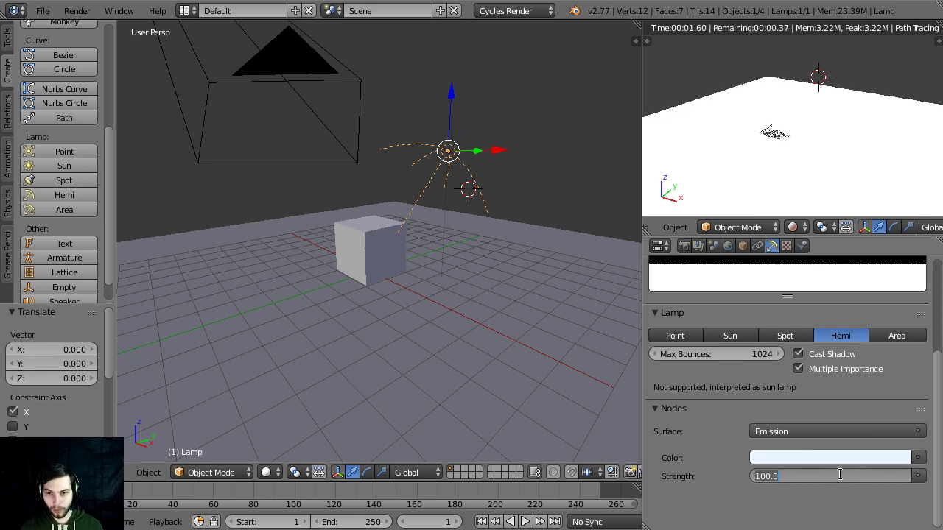
pyautogui.write('10')
pyautogui.press('Return')
pyautogui.moveTo(191, 232); pyautogui.dragTo(382, 199, button='middle')
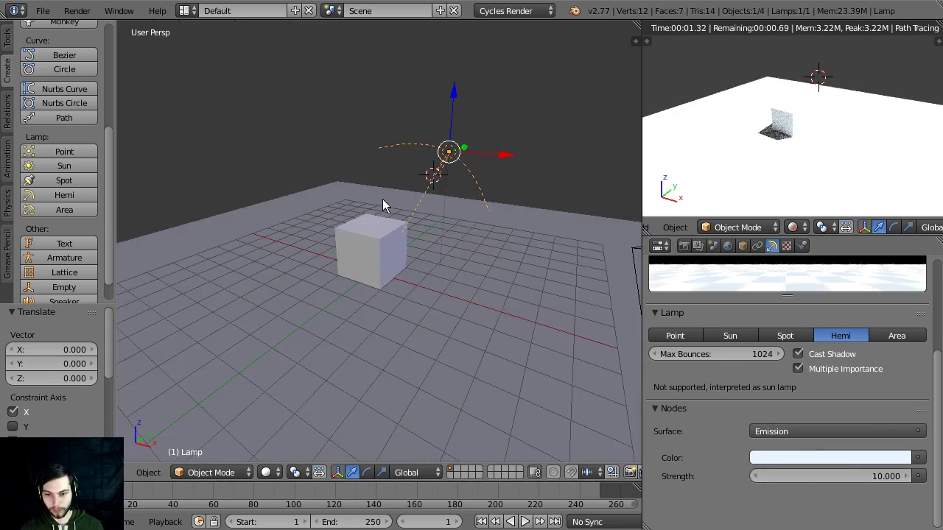
pyautogui.press('g')
pyautogui.rightClick(497, 262)
pyautogui.moveTo(497, 261); pyautogui.dragTo(429, 297, button='middle')
pyautogui.press('g')
pyautogui.rightClick(402, 310)
pyautogui.moveTo(382, 316); pyautogui.dragTo(551, 183, button='middle')
# Rotate the Hemi lamp freely by about -22.918° and 14.324° and reduce its Emission strength to 1
pyautogui.press('r')
pyautogui.click(498, 255)
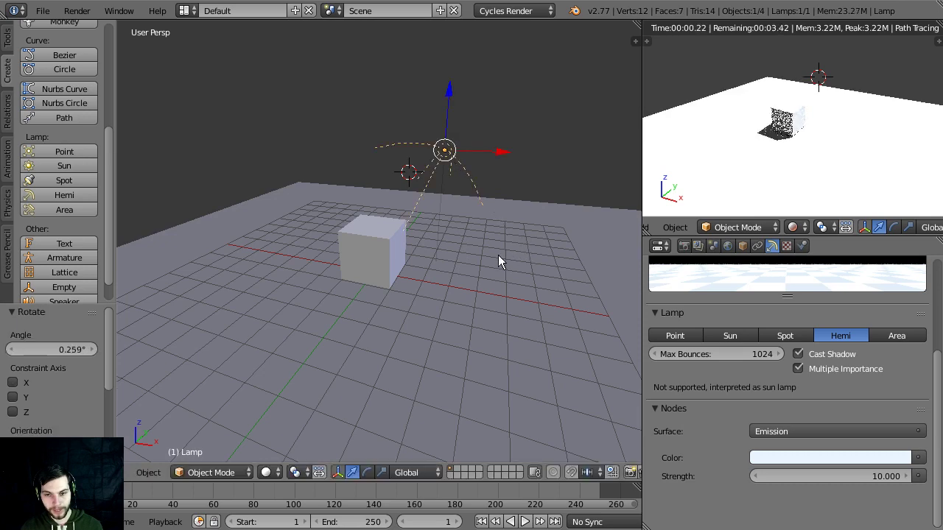
pyautogui.press('r')
pyautogui.press('r')
pyautogui.click(518, 226)
pyautogui.moveTo(518, 226); pyautogui.dragTo(445, 190, button='middle')
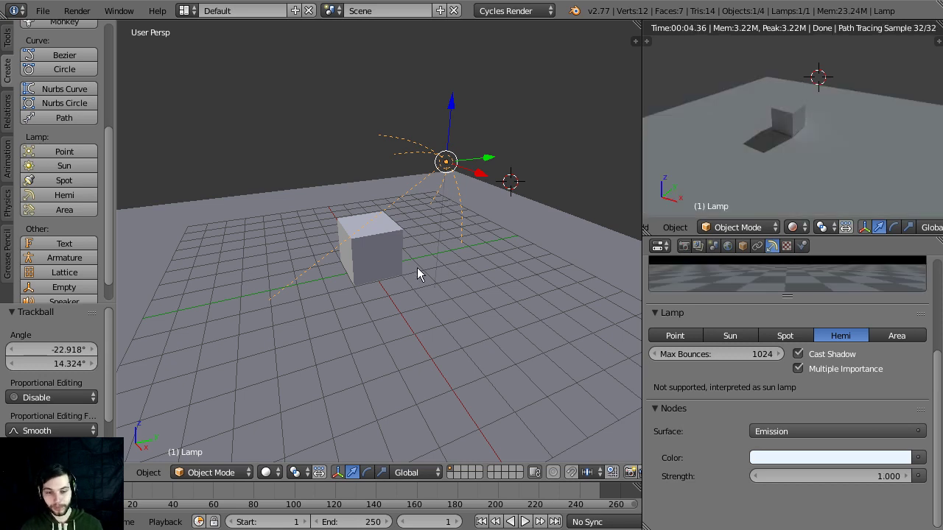
# Turn the Hemi lamp's Cast Shadow option off and back on to compare the cube's shadow in the render preview
pyautogui.moveTo(419, 271); pyautogui.dragTo(470, 287, button='middle')
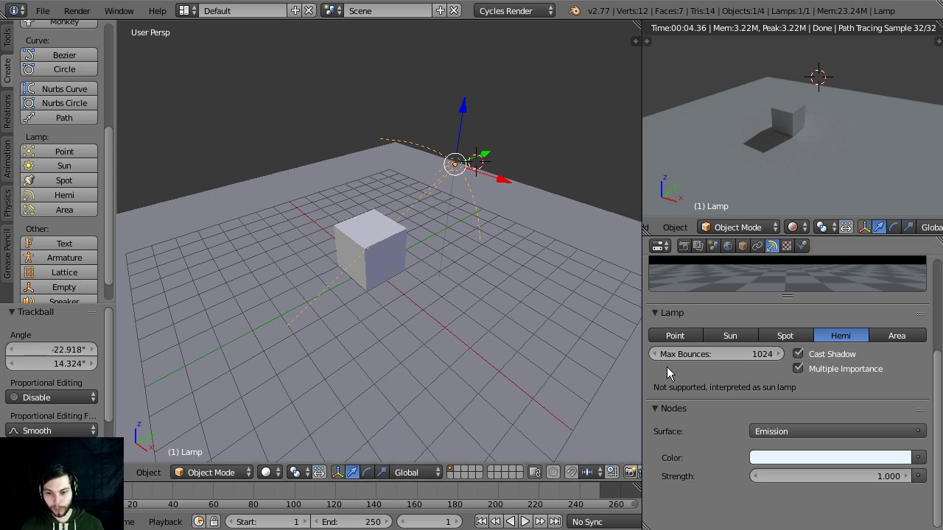
pyautogui.moveTo(504, 346); pyautogui.dragTo(479, 344, button='middle')
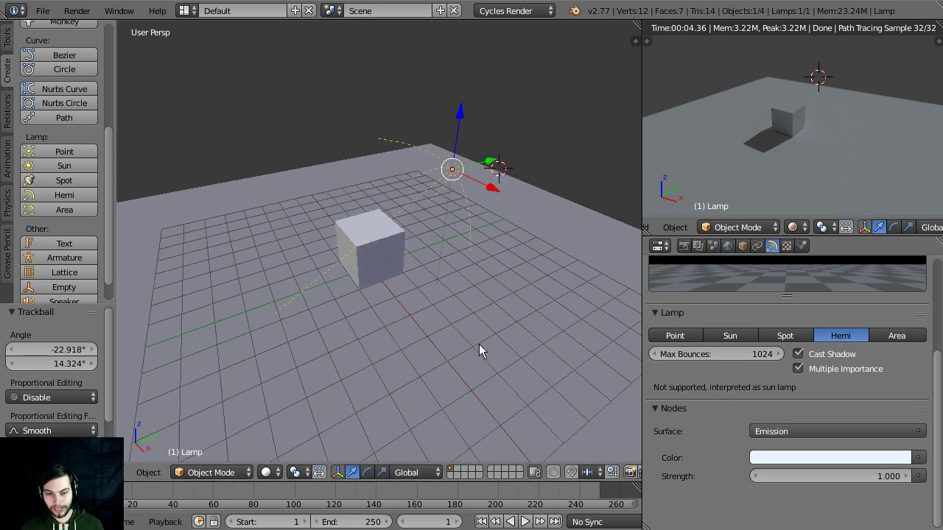
pyautogui.click(798, 354)
pyautogui.click(797, 354)
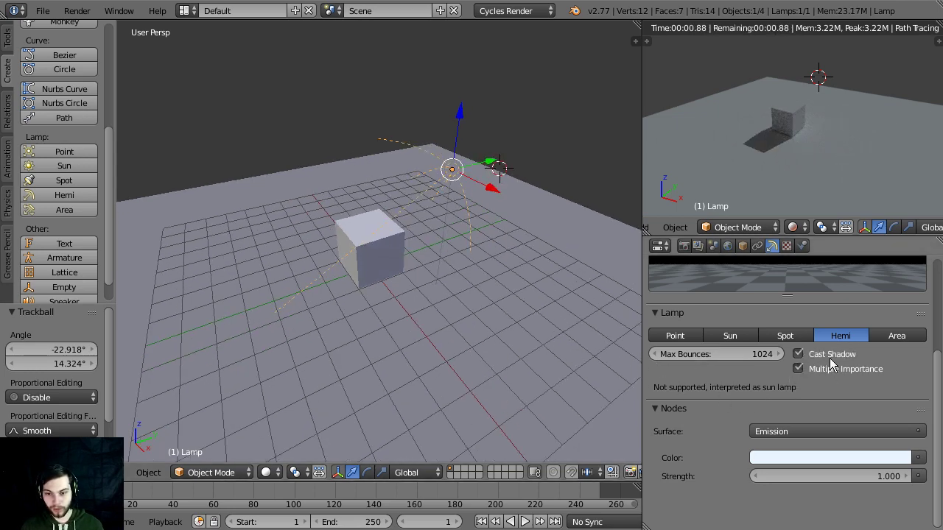
pyautogui.click(798, 354)
pyautogui.moveTo(479, 320); pyautogui.dragTo(473, 198, button='middle')
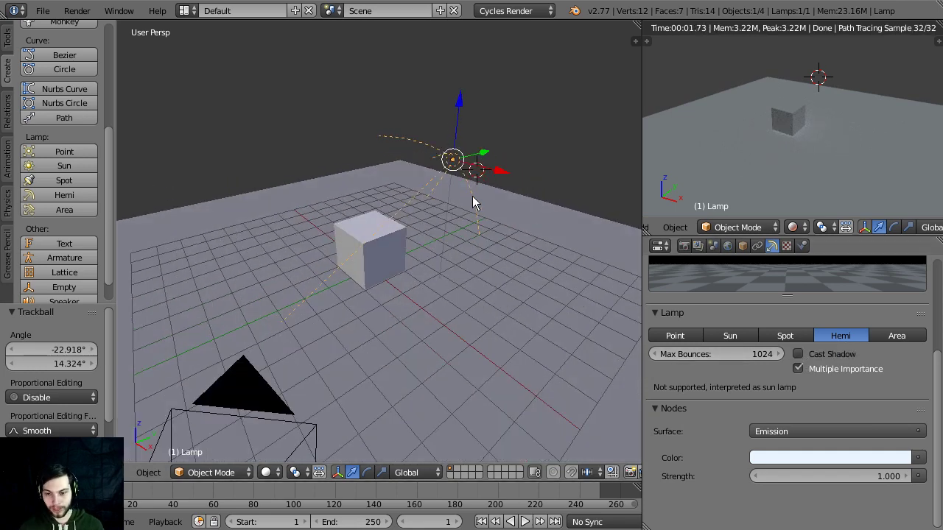
pyautogui.click(797, 354)
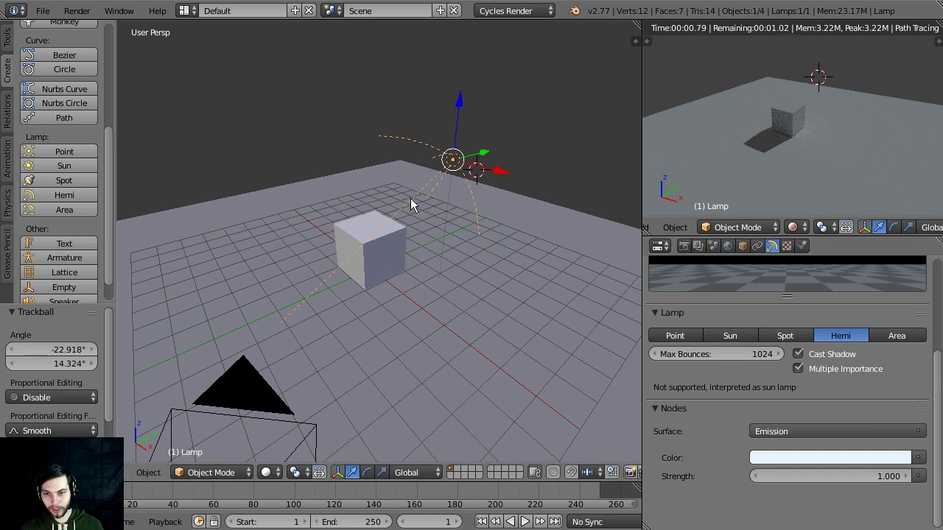
pyautogui.moveTo(411, 199); pyautogui.dragTo(439, 248, button='middle')
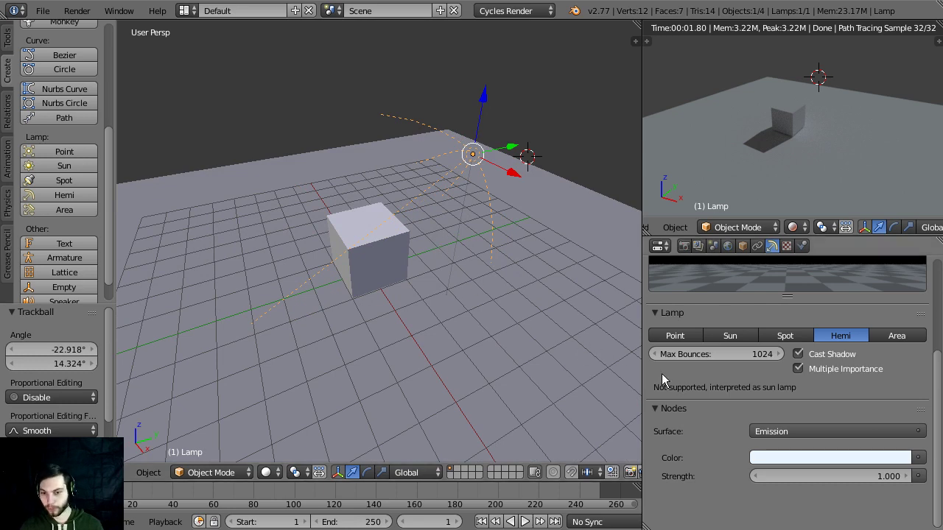
# Change the lamp type to Area and set its Emission strength to 100
pyautogui.click(891, 335)
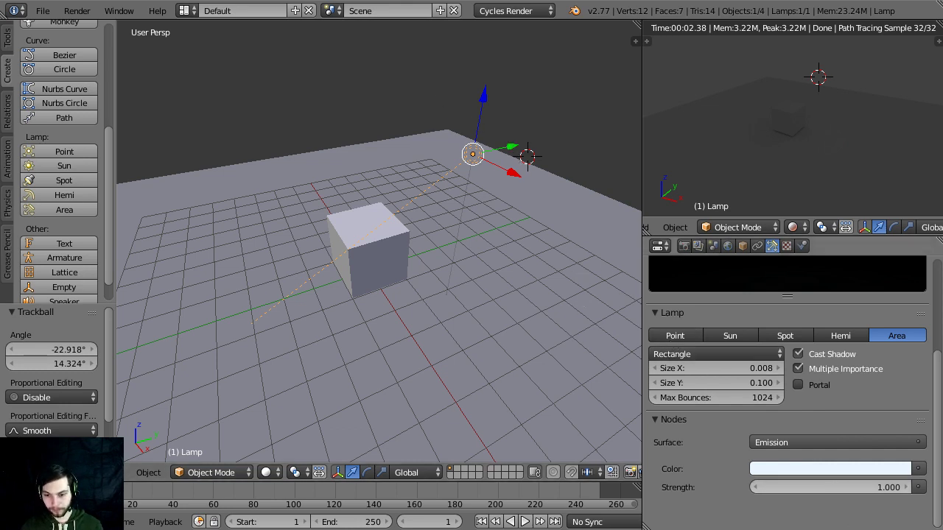
pyautogui.click(833, 481)
pyautogui.write('100')
pyautogui.press('Return')
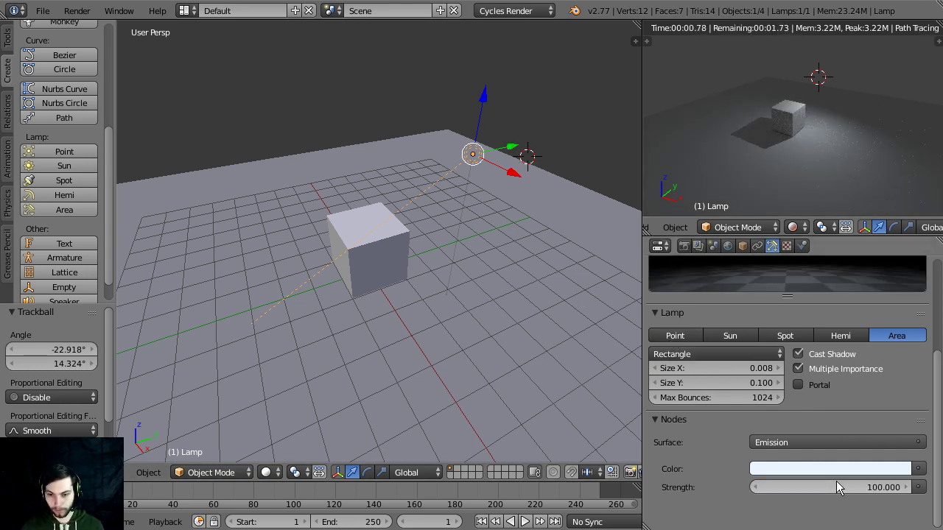
# Rotate the Area lamp by about 35.67° and move it down along Z and about 1.421 units along Y
pyautogui.moveTo(484, 236); pyautogui.dragTo(468, 229, button='middle')
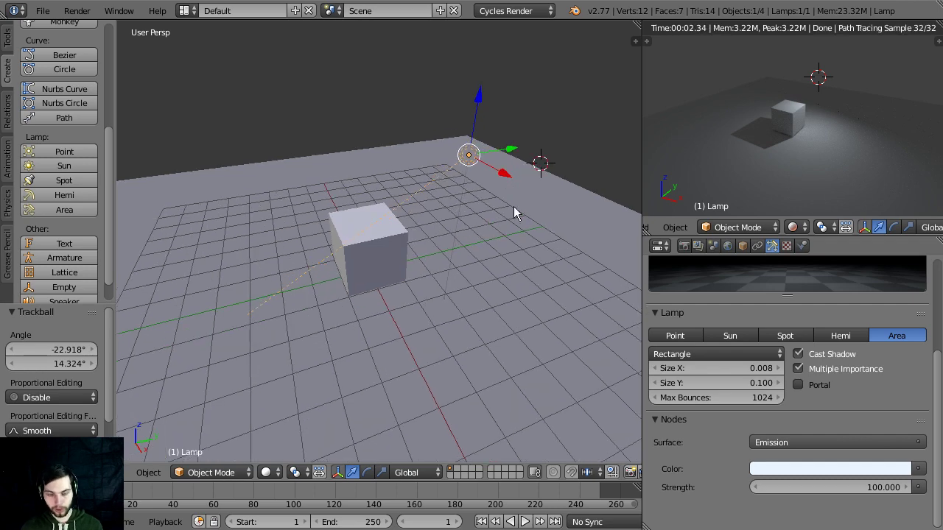
pyautogui.moveTo(513, 206); pyautogui.dragTo(505, 196, button='middle')
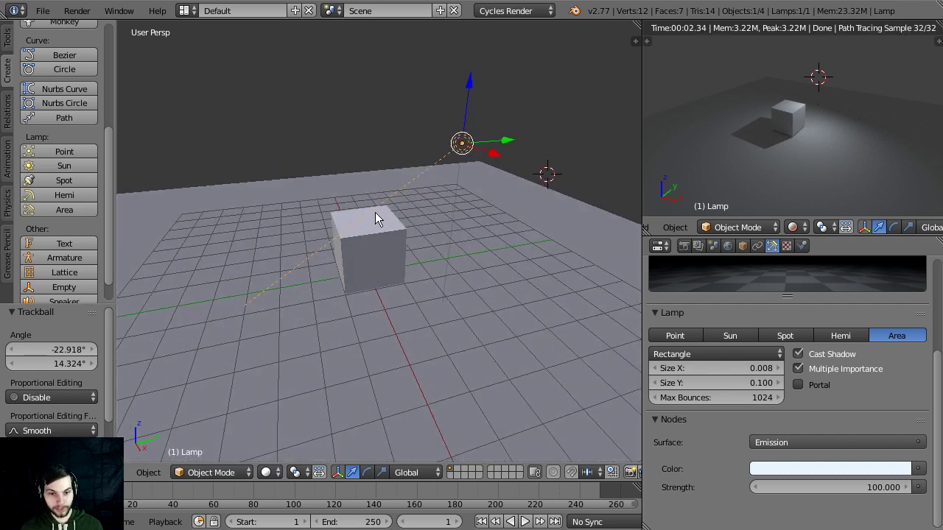
pyautogui.moveTo(503, 231); pyautogui.dragTo(462, 234, button='middle')
pyautogui.press('r')
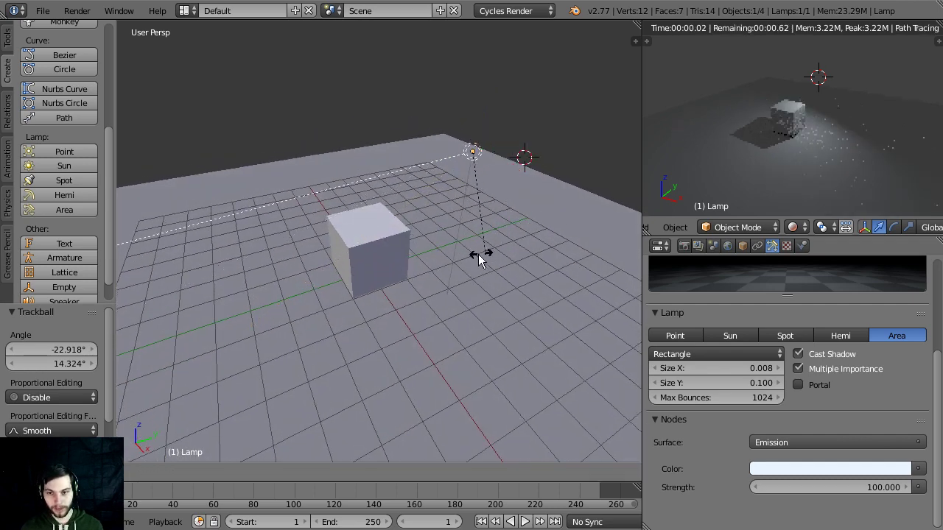
pyautogui.click(469, 254)
pyautogui.click(467, 254)
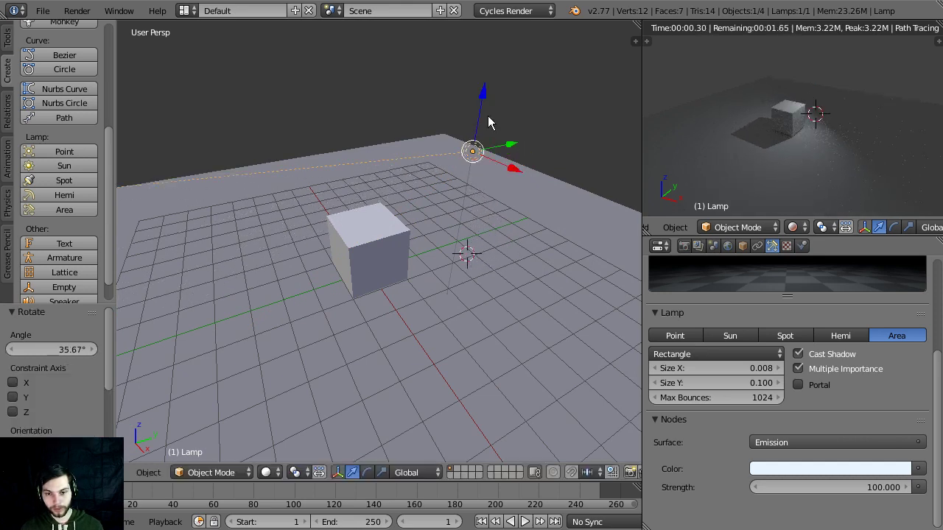
pyautogui.moveTo(481, 95); pyautogui.dragTo(472, 163)
pyautogui.moveTo(495, 205); pyautogui.dragTo(546, 210)
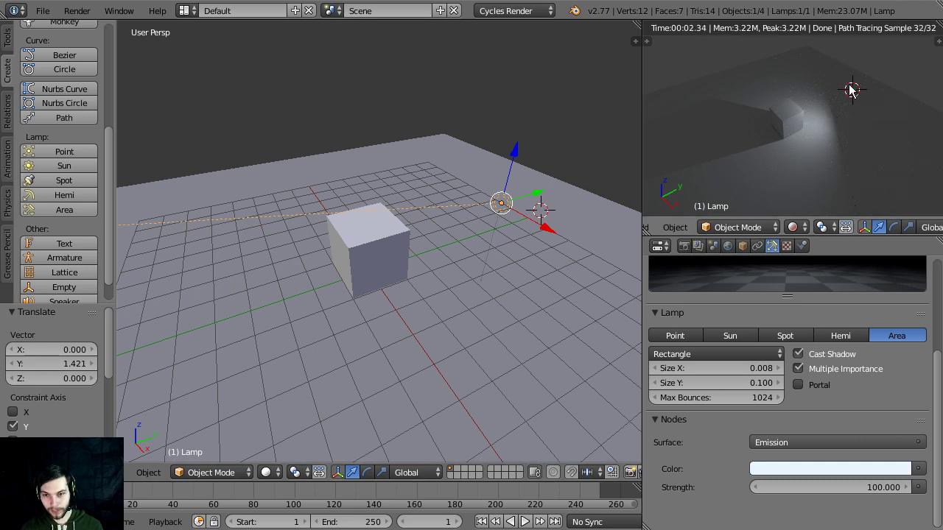
# Enlarge the rectangular Area lamp to Size X 1.030 and Size Y 0.898
pyautogui.moveTo(495, 260); pyautogui.dragTo(714, 383, button='middle')
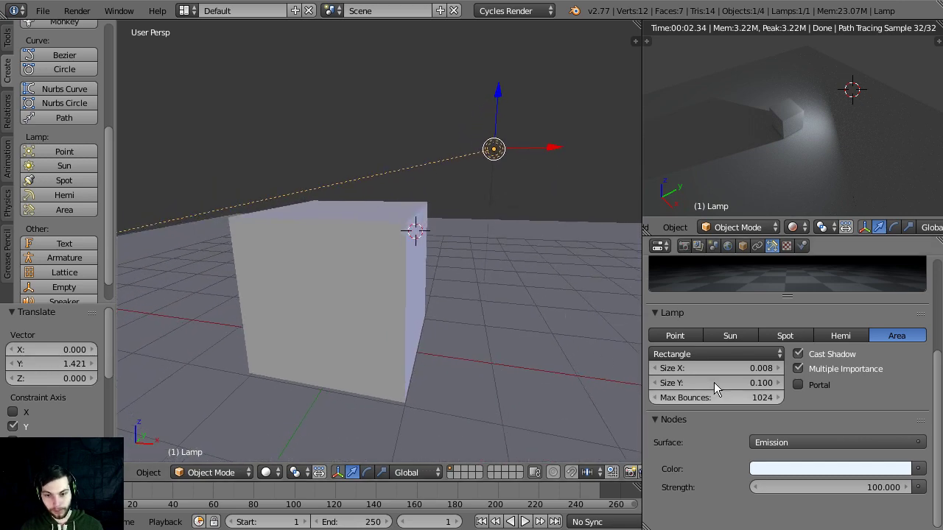
pyautogui.click(681, 356)
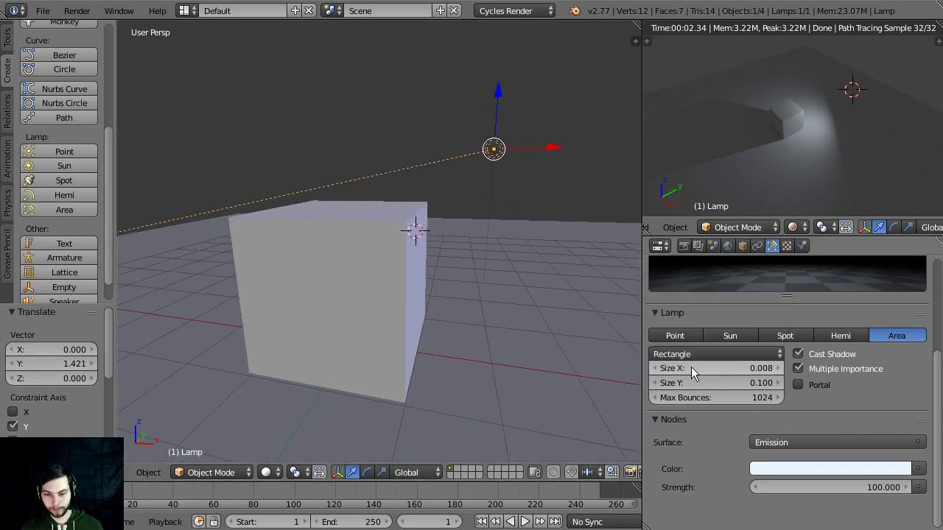
pyautogui.moveTo(696, 375); pyautogui.dragTo(743, 368)
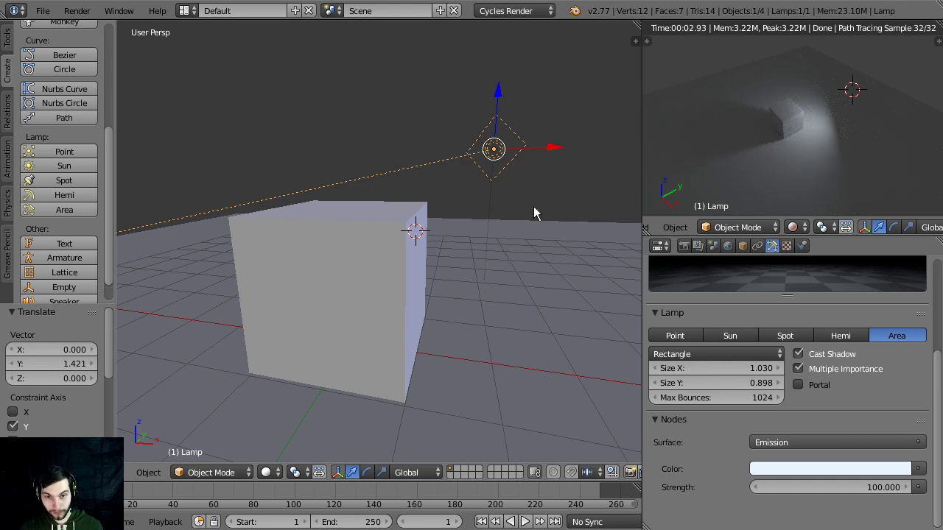
# Enlarge the Area lamp to Size X 1.286 and Size Y 1.153, and raise it with a rotation of about -35.829° toward the cube
pyautogui.moveTo(685, 368)
pyautogui.mouseDown()
pyautogui.moveTo(691, 376)
pyautogui.moveTo(716, 368)
pyautogui.moveTo(688, 382)
pyautogui.mouseUp()
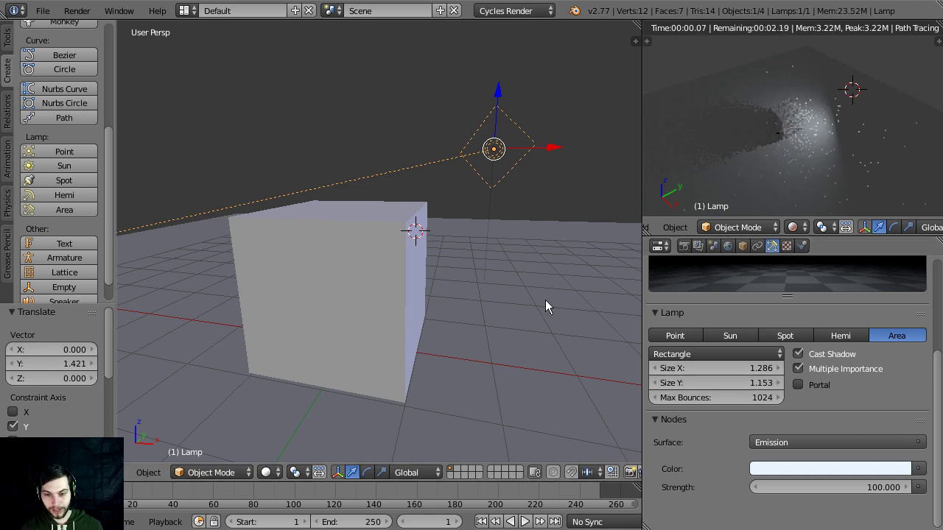
pyautogui.moveTo(541, 280); pyautogui.dragTo(572, 299, button='middle')
pyautogui.press('g')
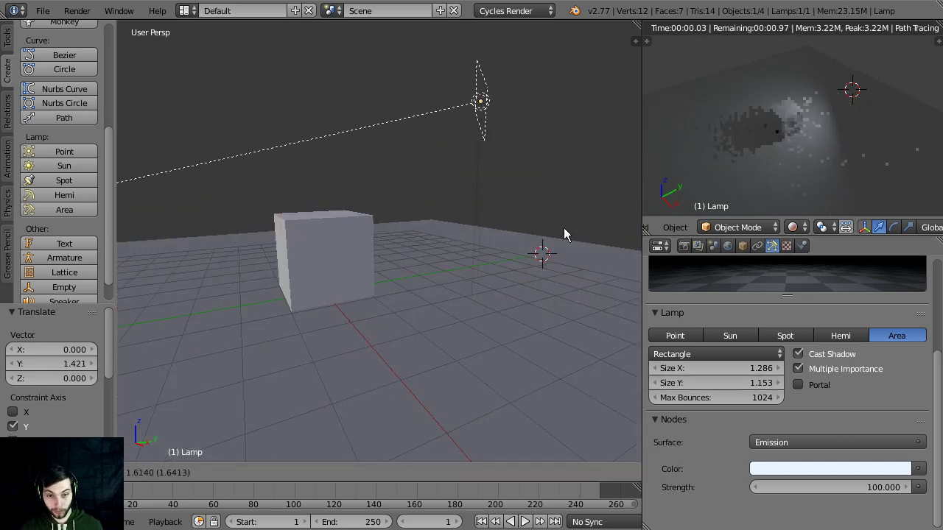
pyautogui.click(563, 228)
pyautogui.press('r')
pyautogui.click(147, 187)
pyautogui.moveTo(114, 204); pyautogui.dragTo(118, 218, button='middle')
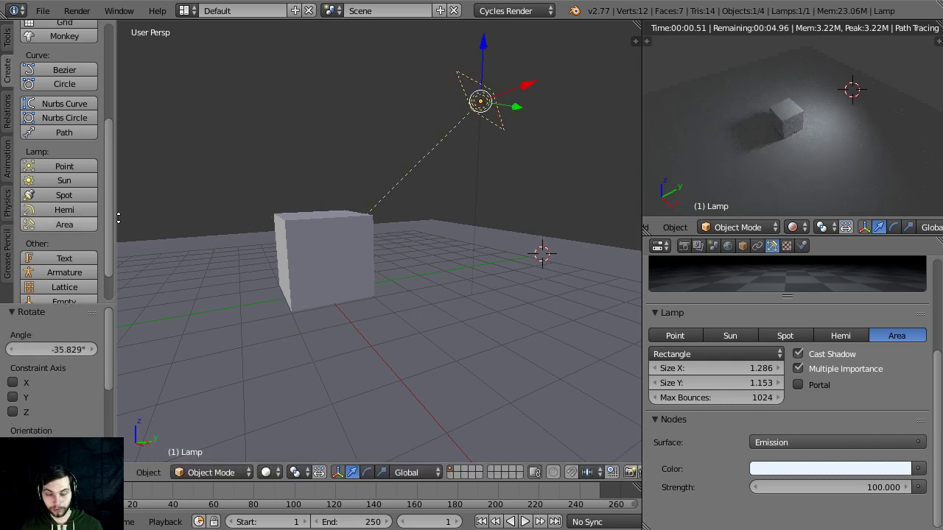
# Rotate the Area lamp to re-aim it at the cube and move it about 0.922 along X, 0.498 along Y and -0.178 along Z
pyautogui.moveTo(221, 236); pyautogui.dragTo(423, 111, button='middle')
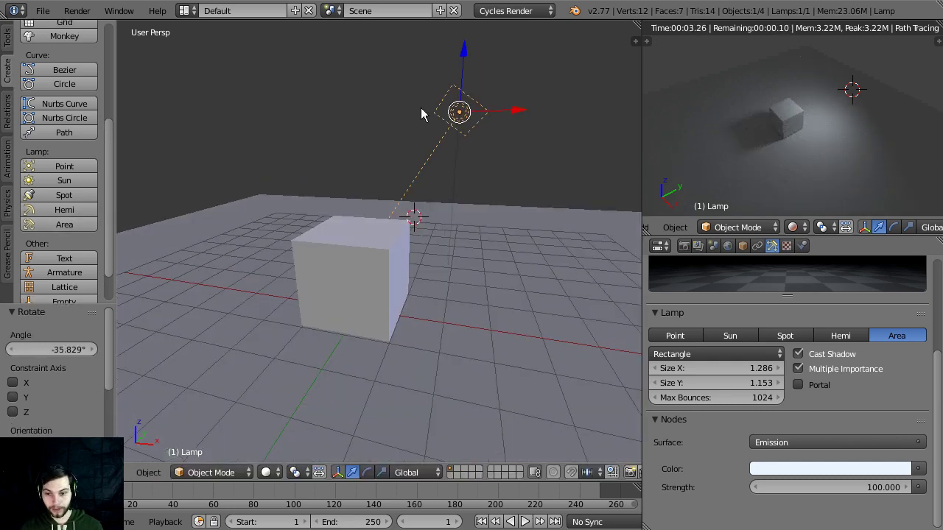
pyautogui.moveTo(482, 152); pyautogui.dragTo(302, 252, button='middle')
pyautogui.press('r')
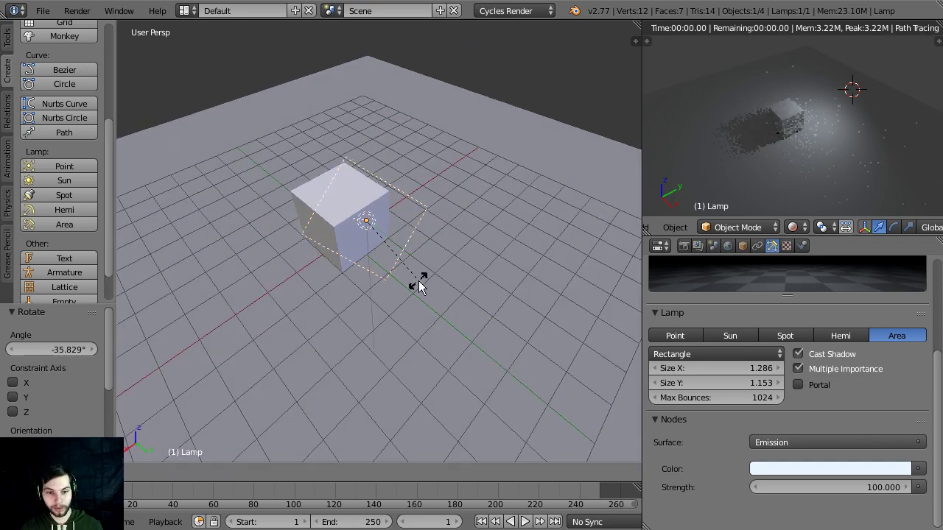
pyautogui.click(395, 271)
pyautogui.moveTo(395, 271); pyautogui.dragTo(544, 232, button='middle')
pyautogui.press('r')
pyautogui.click(538, 240)
pyautogui.press('g')
pyautogui.click(600, 235)
pyautogui.moveTo(600, 235); pyautogui.dragTo(584, 125, button='middle')
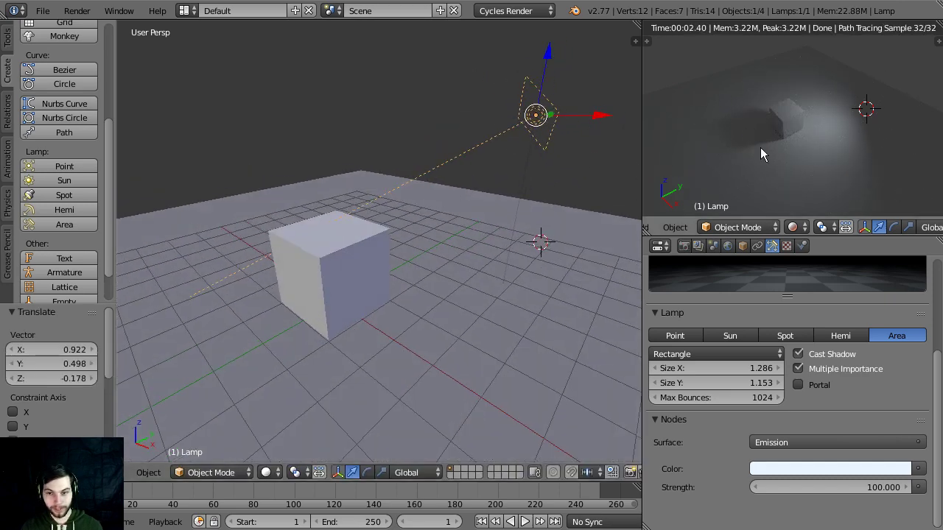
# Shrink the rectangular Area lamp to Size X 0.523 and Size Y 0.553
pyautogui.moveTo(733, 370); pyautogui.dragTo(706, 371)
pyautogui.moveTo(759, 385); pyautogui.dragTo(662, 368)
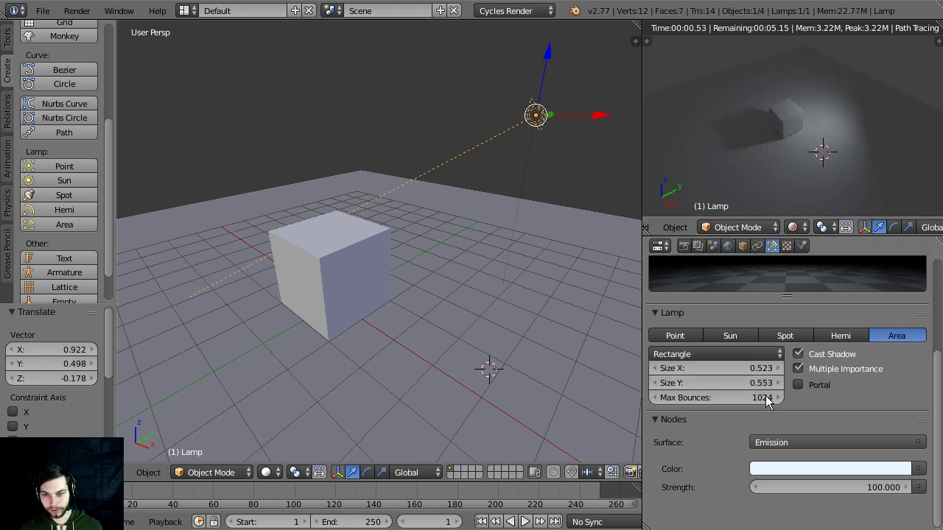
# Set the Area lamp's shape to Square and turn it into a Point lamp with Size 3.689
pyautogui.click(734, 354)
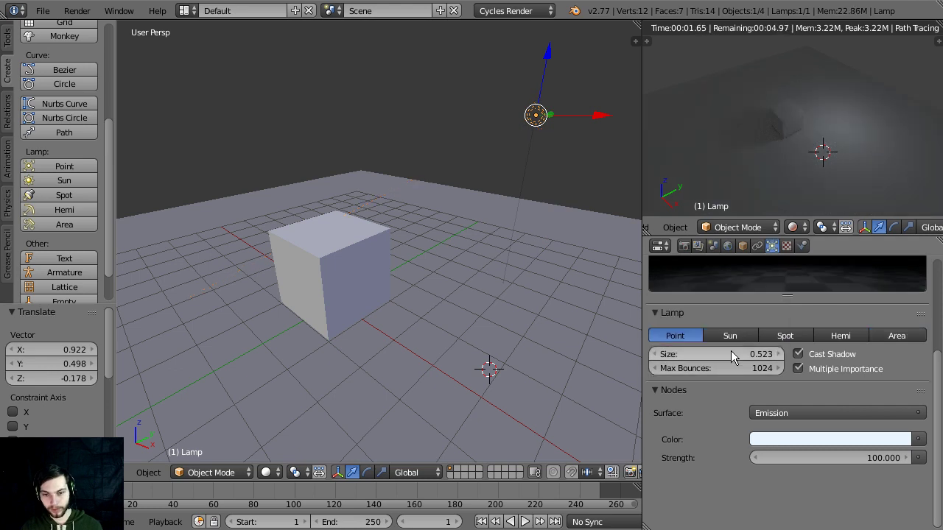
pyautogui.moveTo(731, 352); pyautogui.dragTo(773, 353)
pyautogui.moveTo(453, 192); pyautogui.dragTo(545, 221, button='middle')
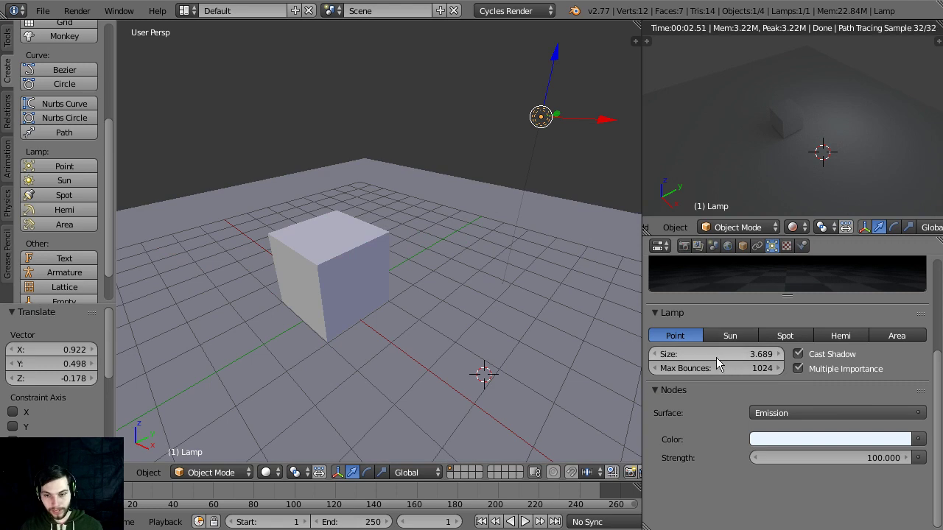
# Change the lamp type back to Area and reduce the square lamp's Size to 1.875
pyautogui.click(898, 336)
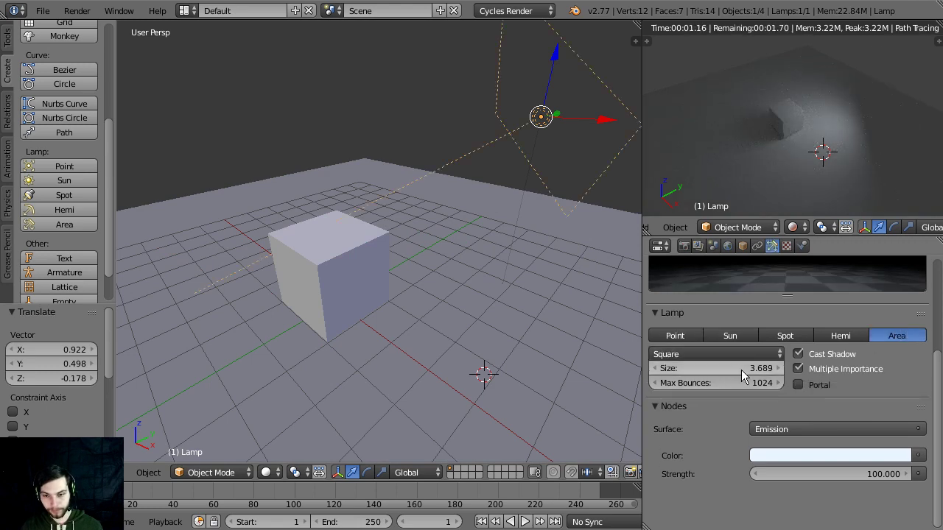
pyautogui.moveTo(741, 368)
pyautogui.mouseDown()
pyautogui.moveTo(752, 368)
pyautogui.moveTo(733, 368)
pyautogui.mouseUp()
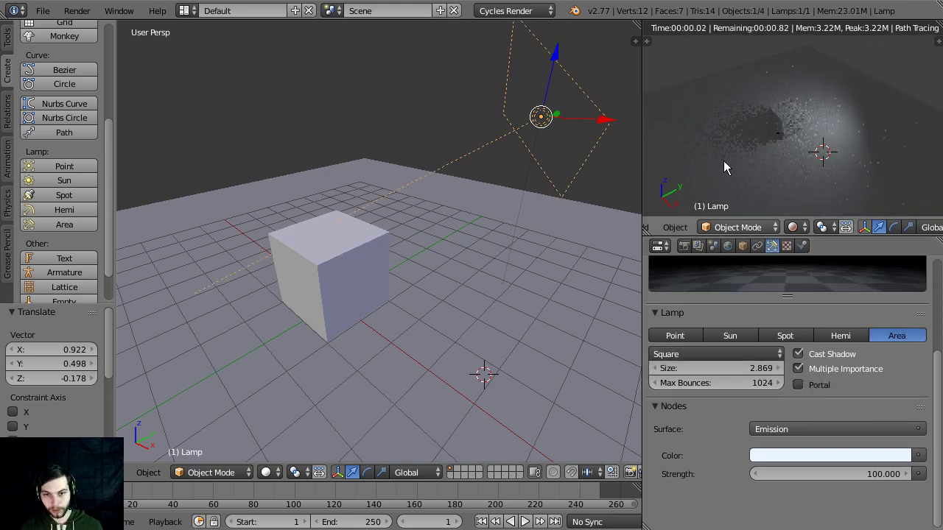
pyautogui.moveTo(480, 147); pyautogui.dragTo(490, 107, button='middle')
pyautogui.moveTo(700, 369); pyautogui.dragTo(685, 368)
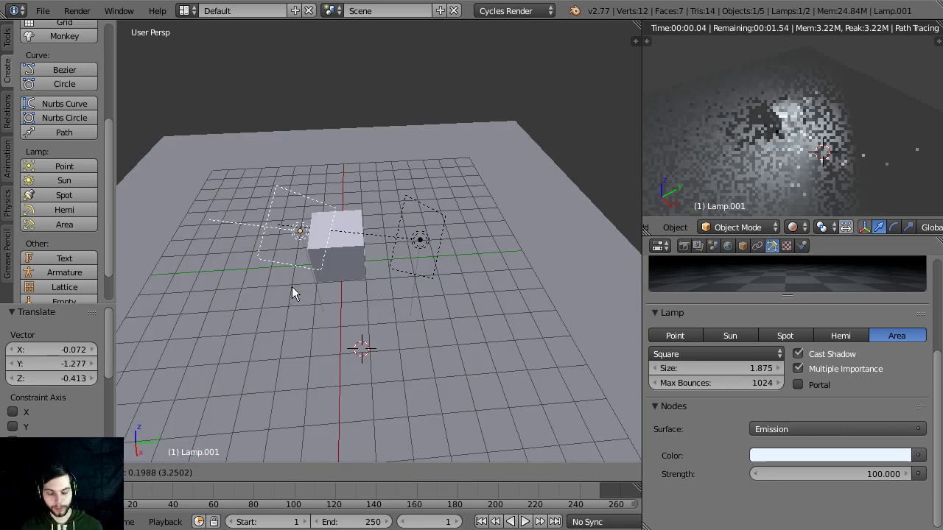
# Place a duplicate Area lamp about -5.600 along Y, across the cube, and trackball-rotate it by about 29.794° and 8.594°
pyautogui.click(259, 292)
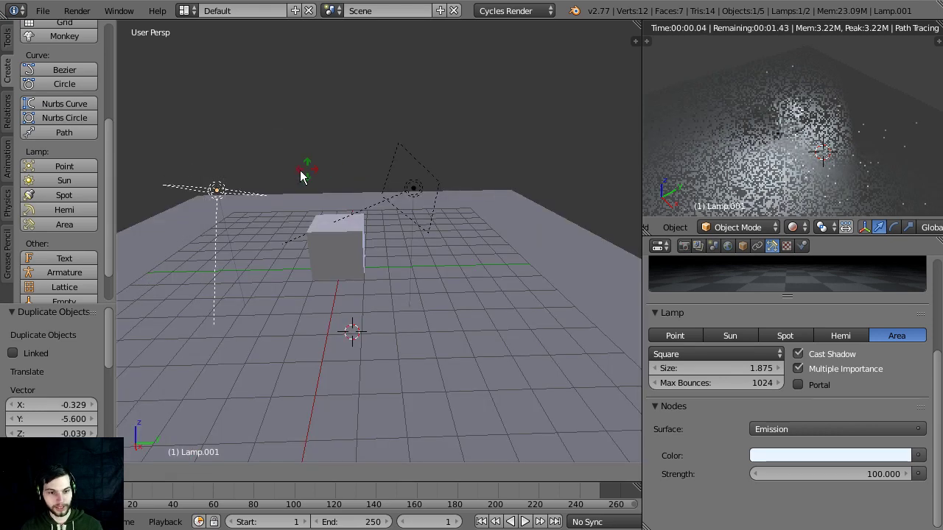
pyautogui.click(312, 239)
pyautogui.press('r')
pyautogui.press('r')
pyautogui.click(383, 269)
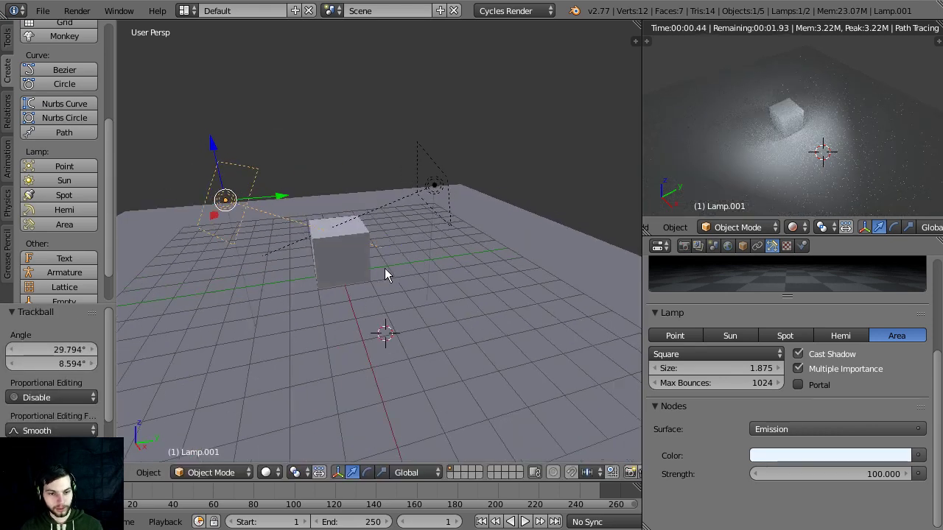
# Move the duplicated Area lamp about 0.199 along X, -2.617 along Y and -0.394 along Z
pyautogui.moveTo(385, 269); pyautogui.dragTo(396, 238, button='middle')
pyautogui.press('g')
pyautogui.click(360, 274)
pyautogui.moveTo(780, 149); pyautogui.dragTo(796, 123, button='middle')
pyautogui.moveTo(310, 259); pyautogui.dragTo(470, 283, button='middle')
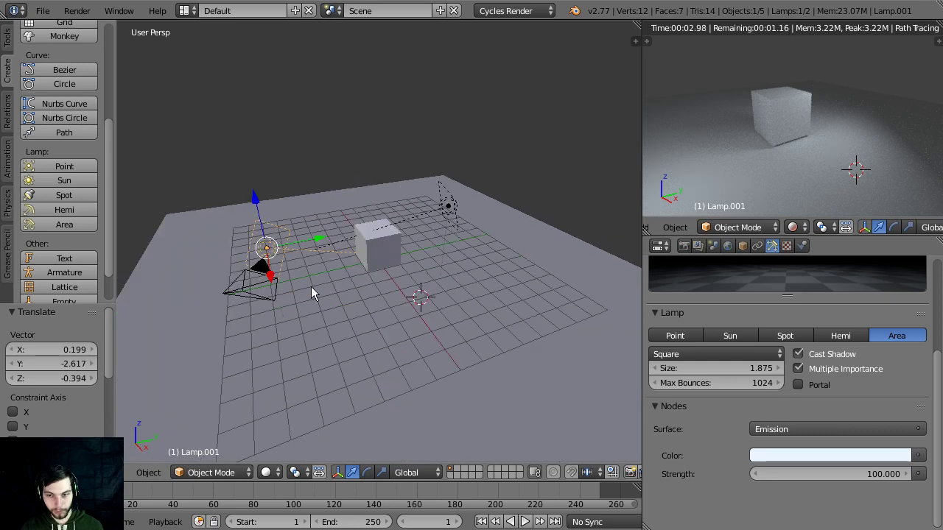